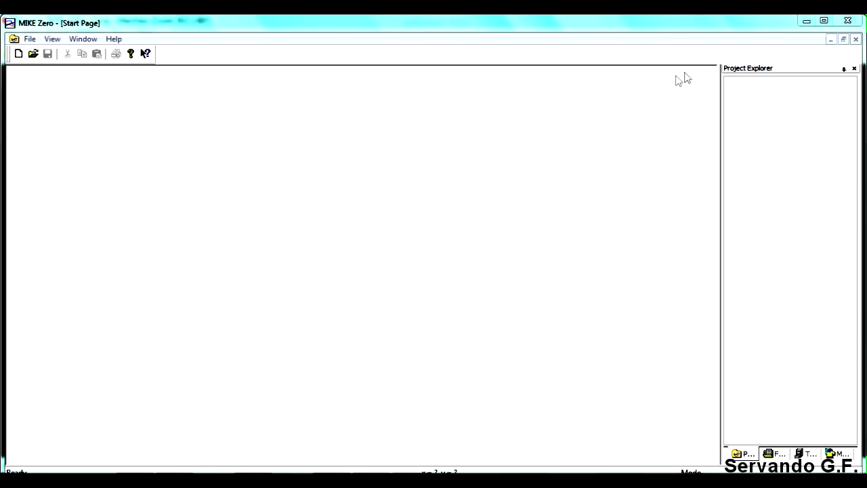
- Create a new Bathymetries (.batsf) document from the MIKE Zero product type
left_click(824, 20)
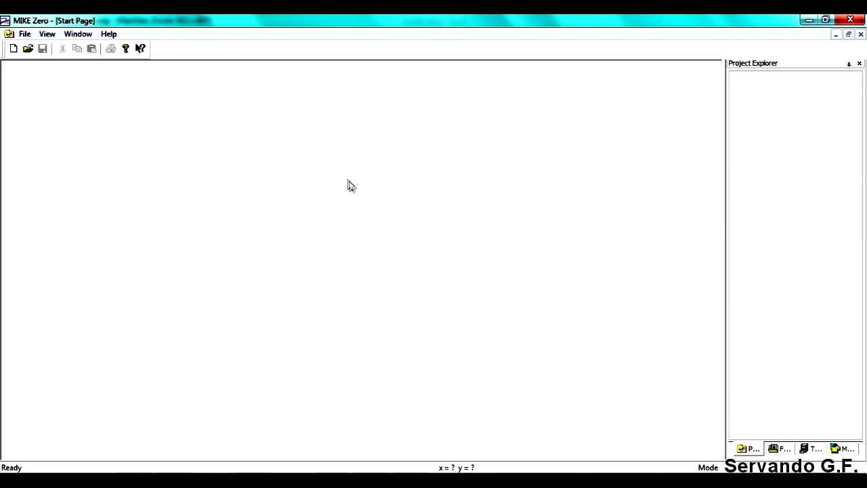
left_click(26, 36)
mouse_move(57, 53)
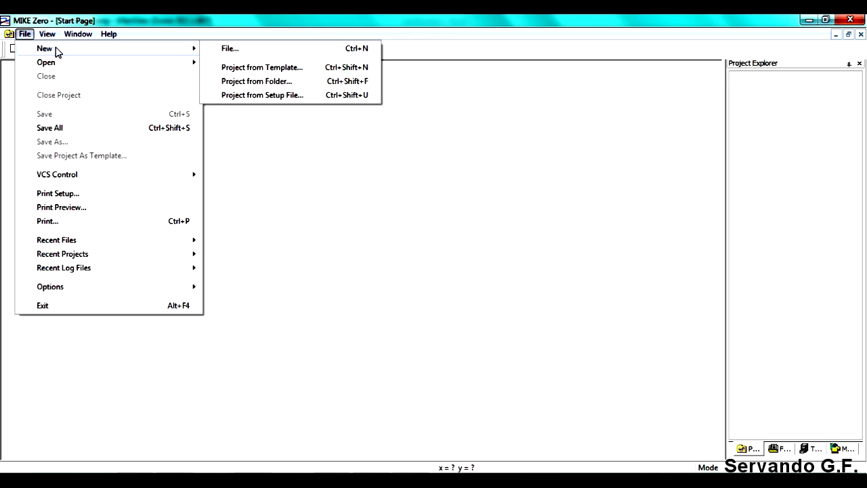
left_click(248, 49)
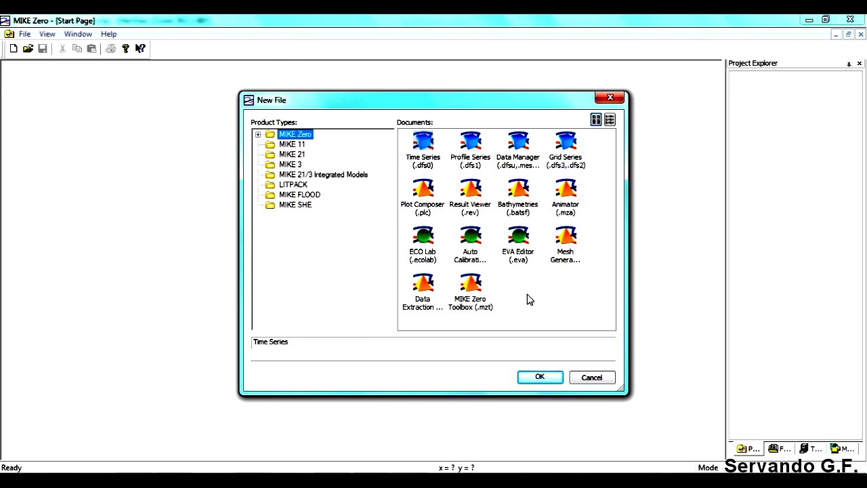
left_click(518, 191)
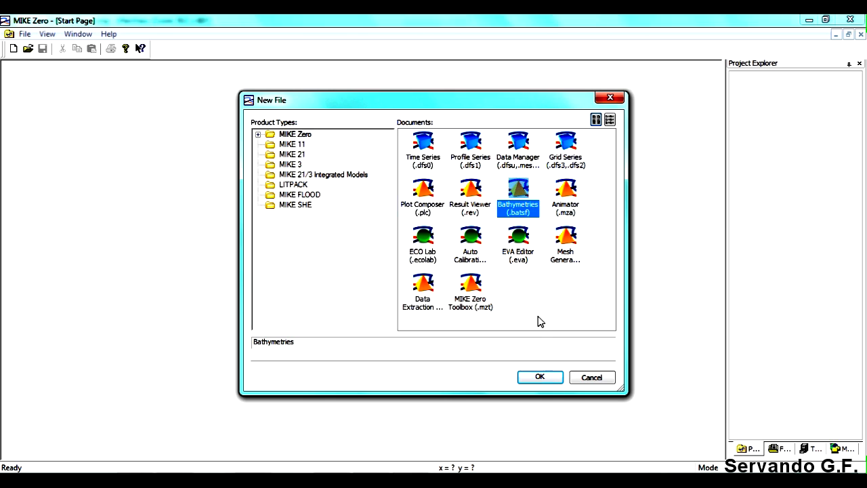
left_click(551, 382)
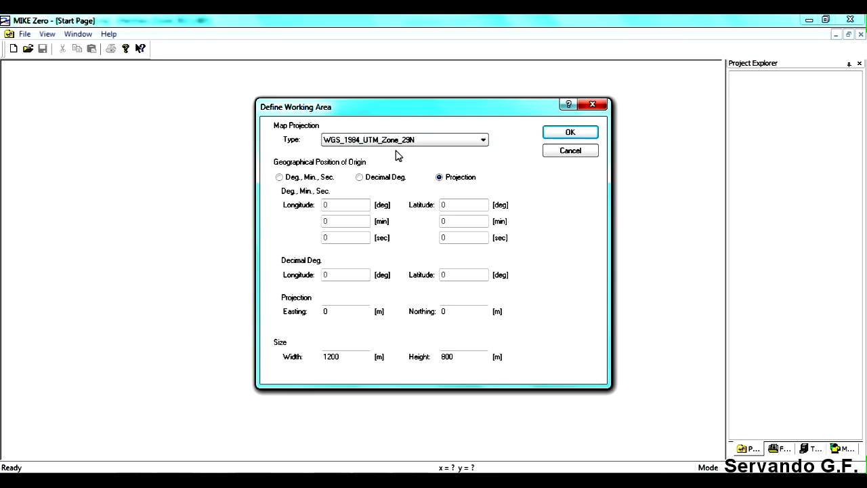
- Keep WGS_1984_UTM_Zone_29N as the map projection and set the origin's position format to degrees, minutes and seconds
left_click(483, 140)
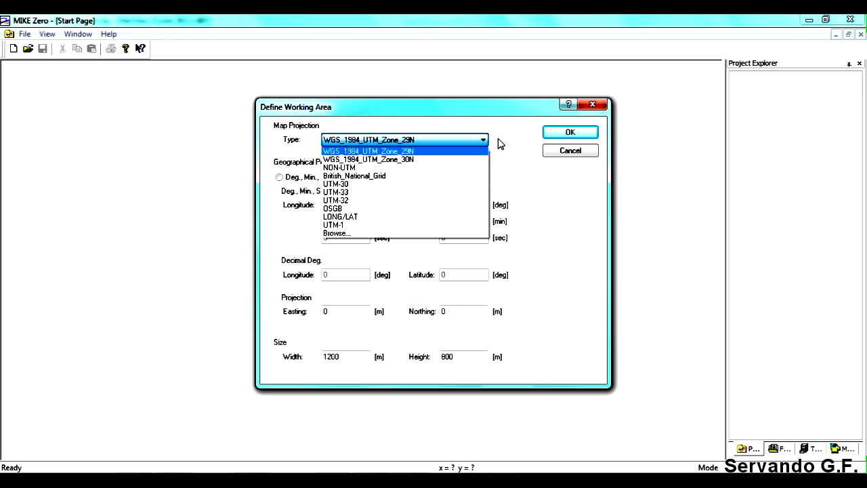
left_click(528, 170)
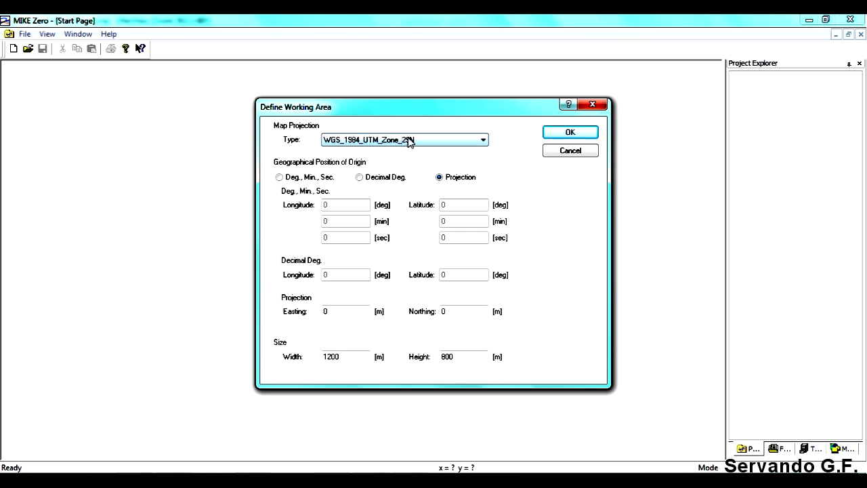
left_click(279, 177)
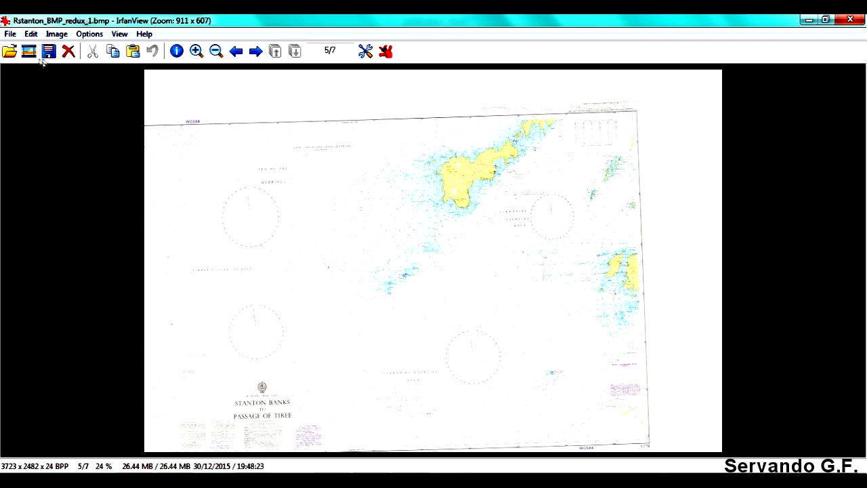
- Switch to the Rstanton_BMP_redux_1.bmp chart in IrfanView and examine the coordinates at its lower-left corner
left_click_drag(128, 422, 166, 456)
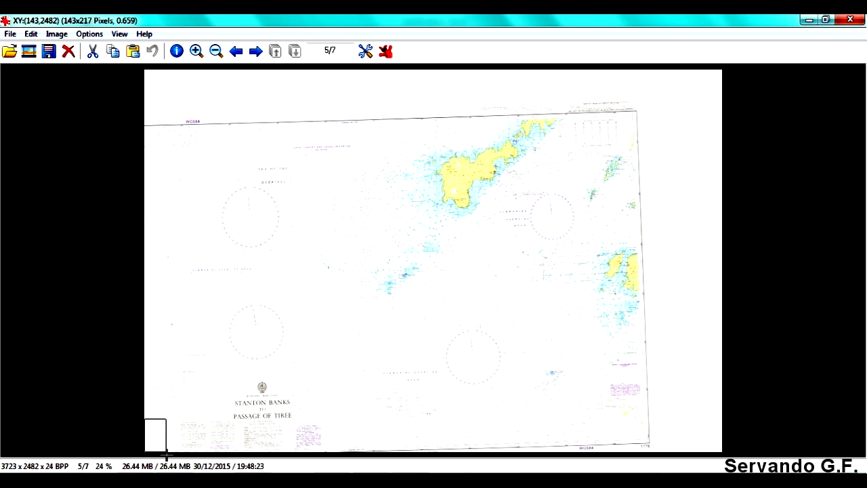
left_click(160, 435)
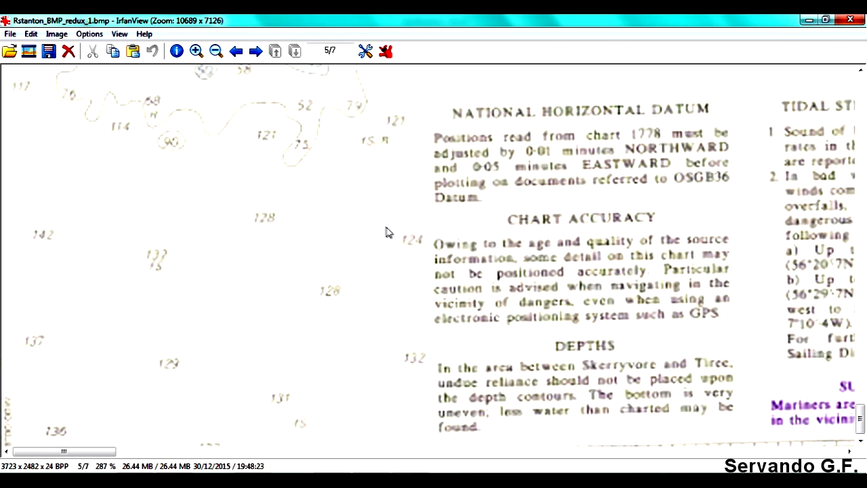
left_click_drag(863, 419, 860, 431)
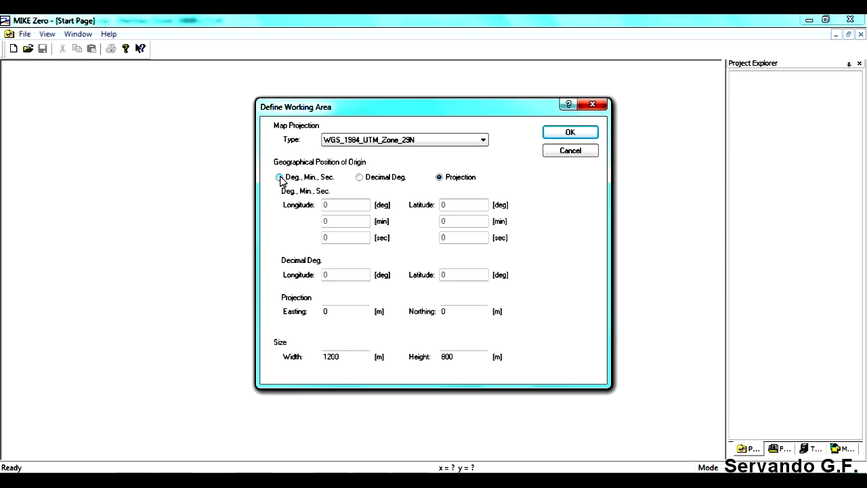
- Return to MIKE Zero and set the working area's origin to longitude -8 degrees and latitude 56 degrees
left_click(280, 178)
left_click_drag(344, 202, 321, 216)
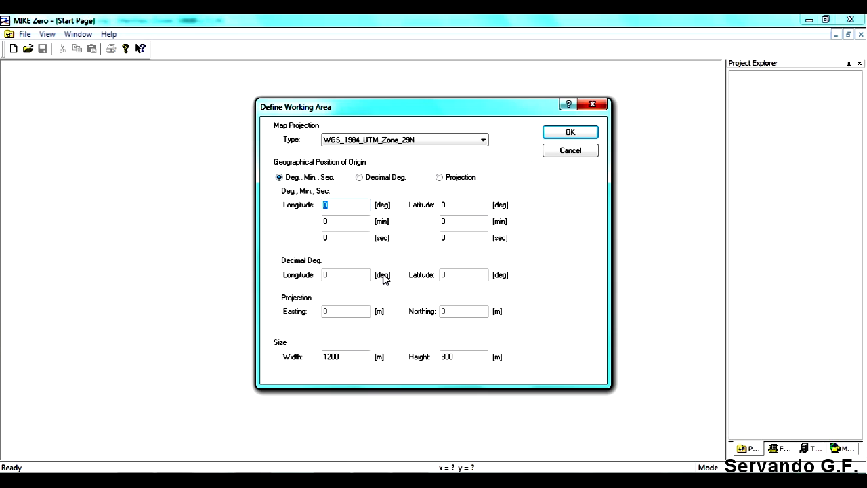
type("-8")
key("Tab")
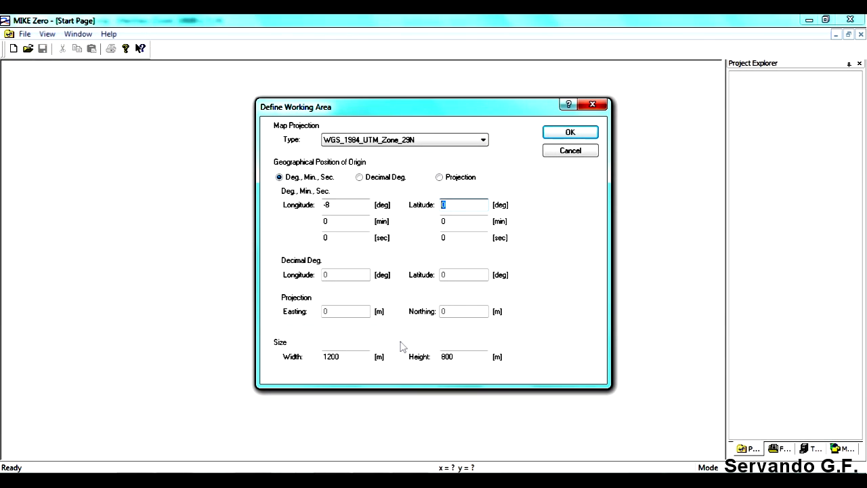
type("56")
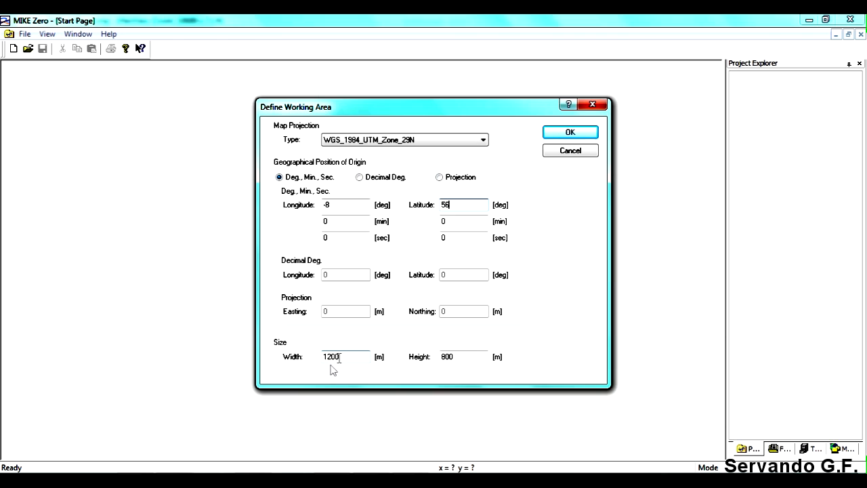
- Switch to the rectification workbook in Excel and check the easting difference in cell C3
mouse_move(272, 480)
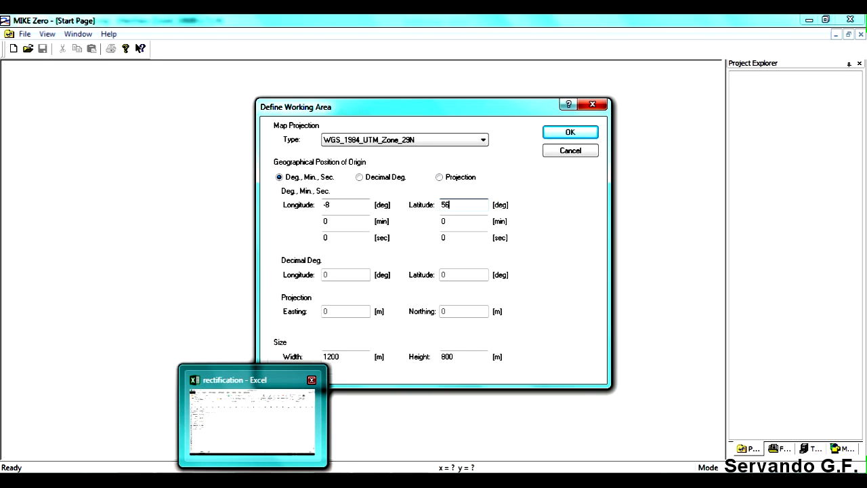
left_click(284, 429)
left_click(145, 191)
left_click(125, 179)
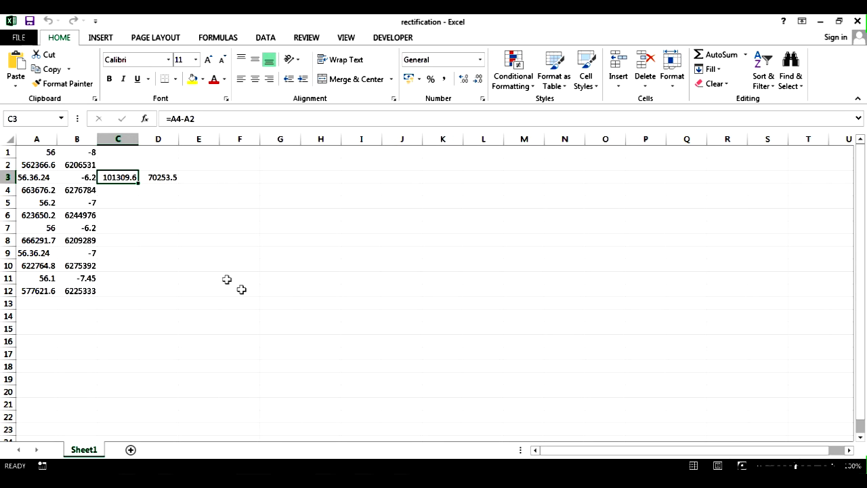
left_click(288, 481)
left_click(449, 204)
- Switch to the Stanton Banks chart in IrfanView and examine its overall extent from the lower-left corner eastward
left_click(368, 479)
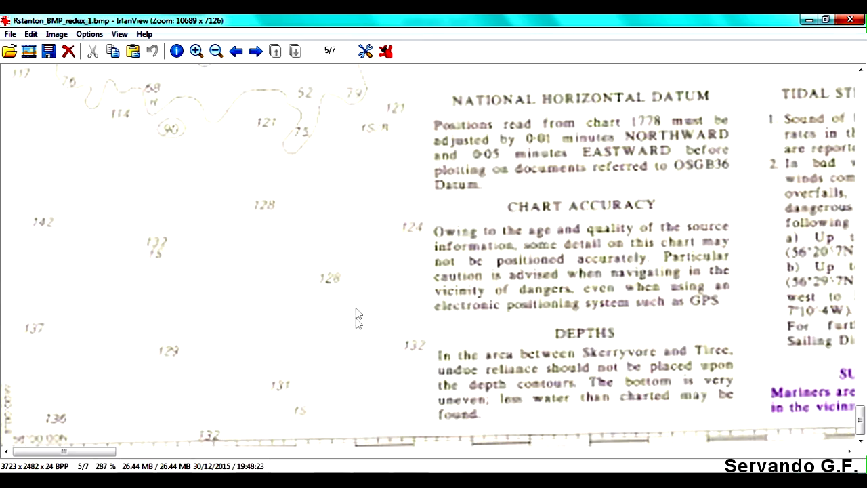
left_click(215, 51)
left_click(216, 51)
left_click(215, 51)
left_click(215, 51)
left_click(216, 51)
left_click(216, 51)
left_click(216, 51)
left_click(216, 51)
left_click(216, 51)
left_click(216, 51)
left_click(215, 51)
left_click(215, 51)
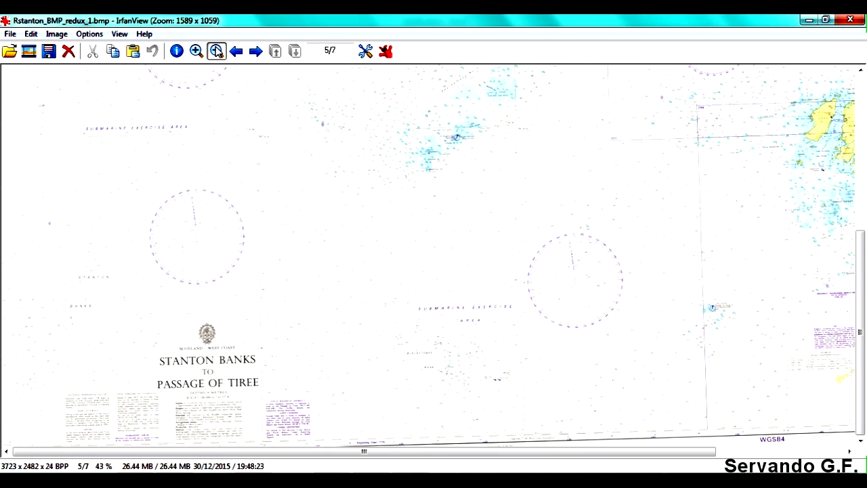
left_click(216, 51)
left_click(216, 50)
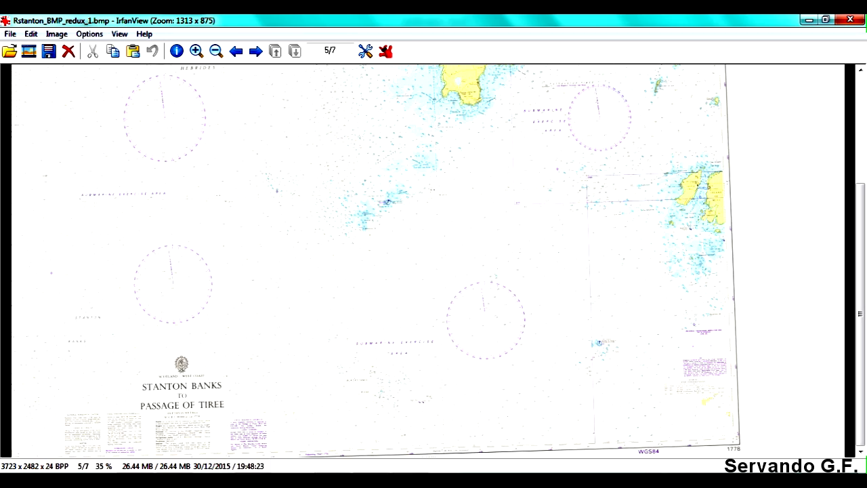
- Return to the rectification workbook in Excel and inspect the formula behind the difference in cell C3
left_click(186, 371)
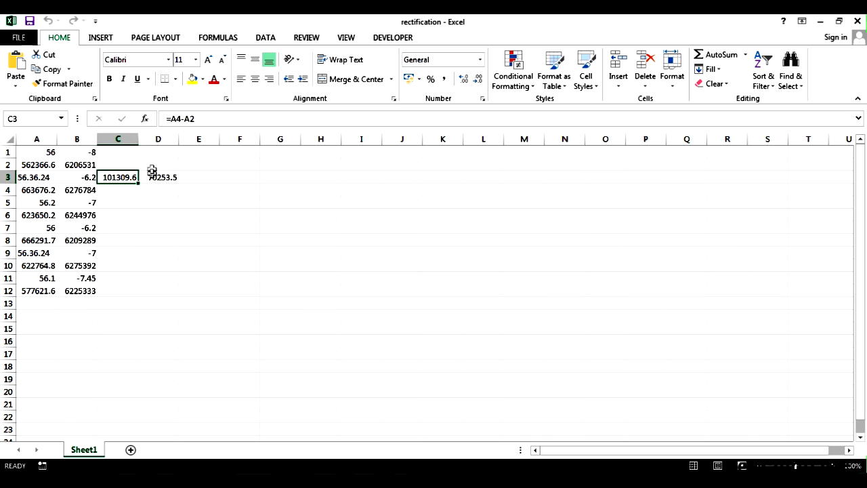
left_click(190, 122)
key("Escape")
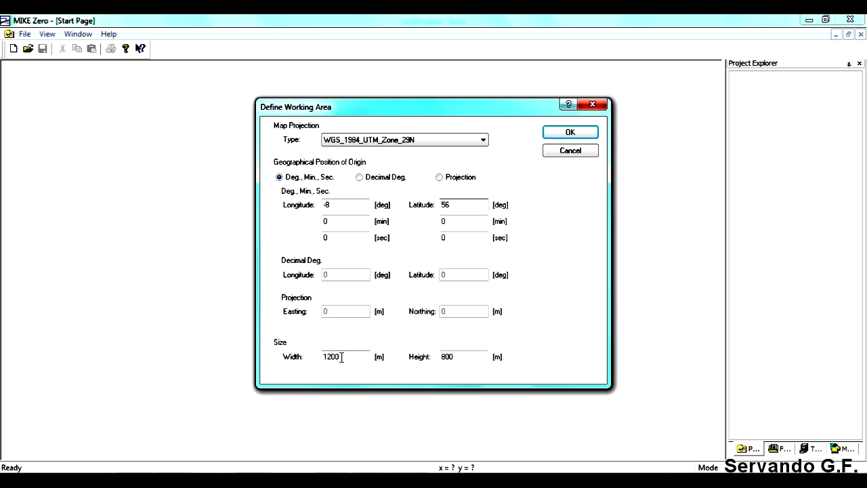
- In MIKE Zero, set the working area size to 105000 m wide by 75000 m high and accept the definition
left_click_drag(342, 357, 265, 355)
type("1")
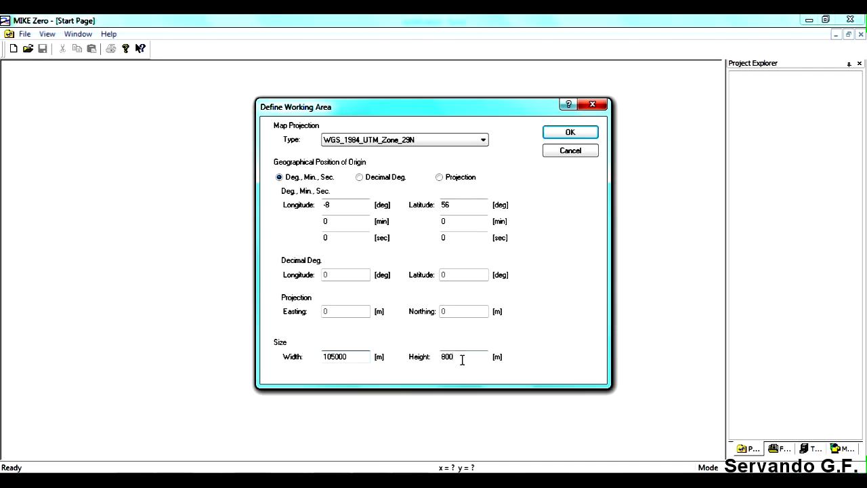
left_click_drag(461, 360, 448, 362)
left_click(569, 133)
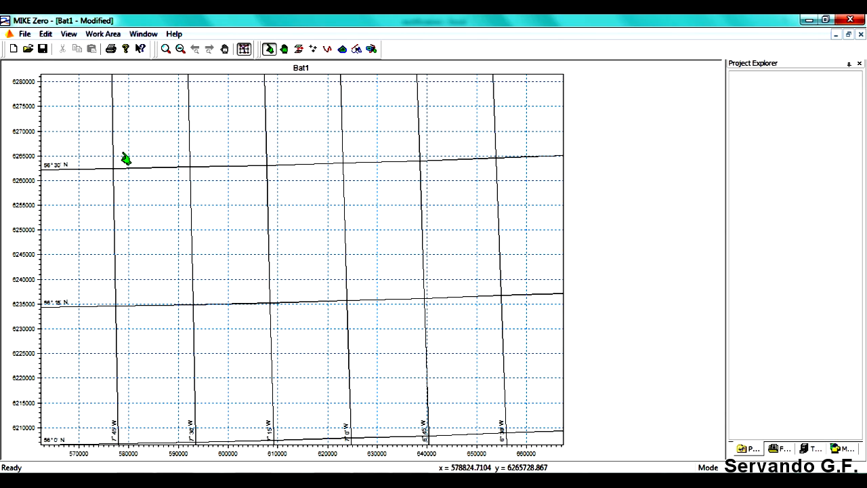
- Review the full Stanton Banks chart in IrfanView for comparison with the working area, and close the image viewer
left_click(348, 480)
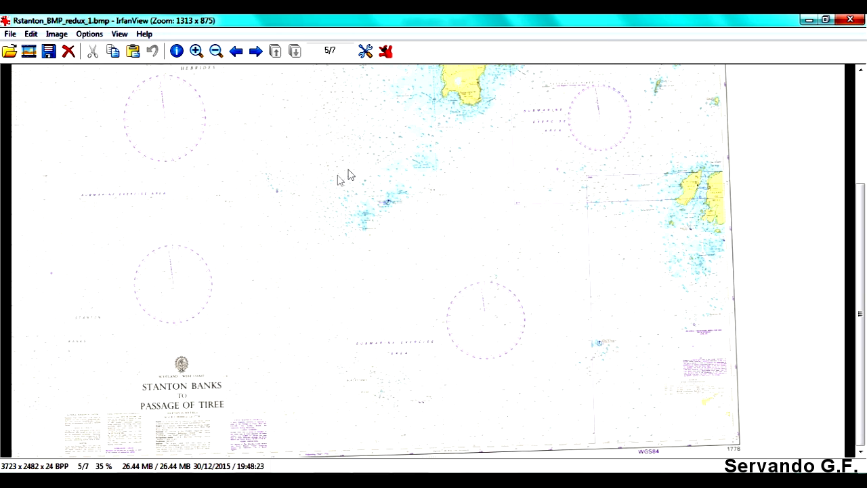
left_click(216, 52)
left_click(215, 51)
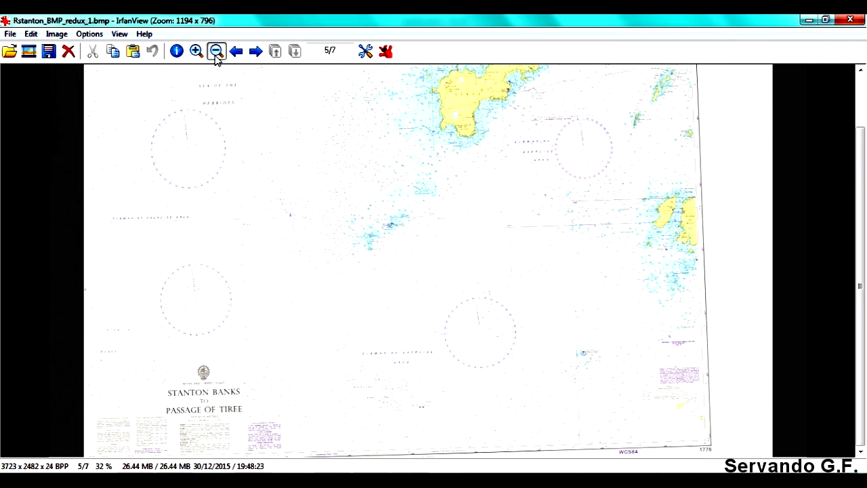
left_click(215, 52)
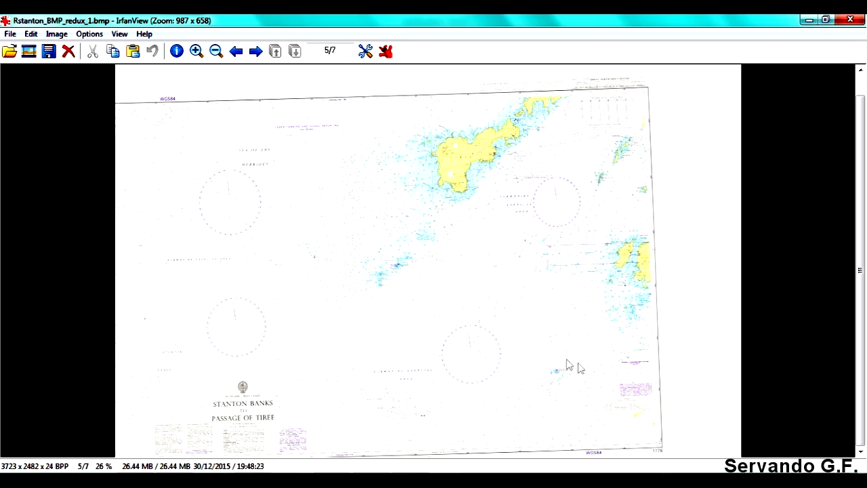
key("Escape")
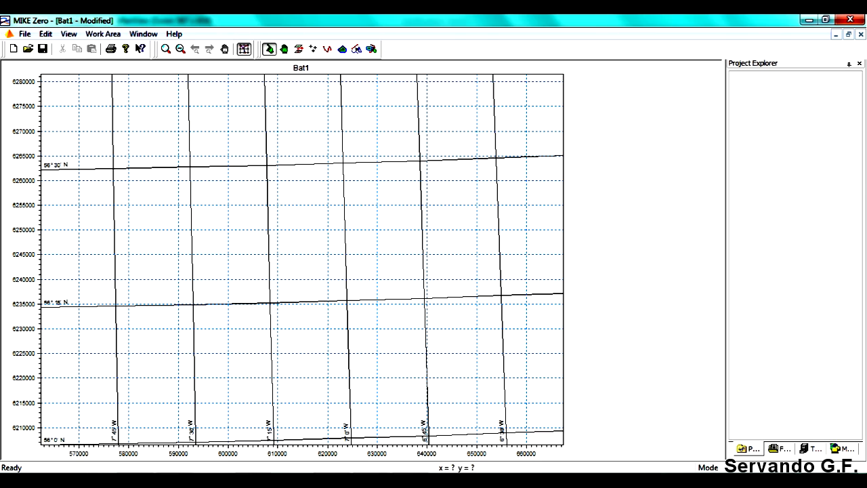
- Import the bitmap Rstanton_BMP_redux_1 from the MIKE_VIDEOS folder as a background image for the bathymetry work area
left_click(106, 35)
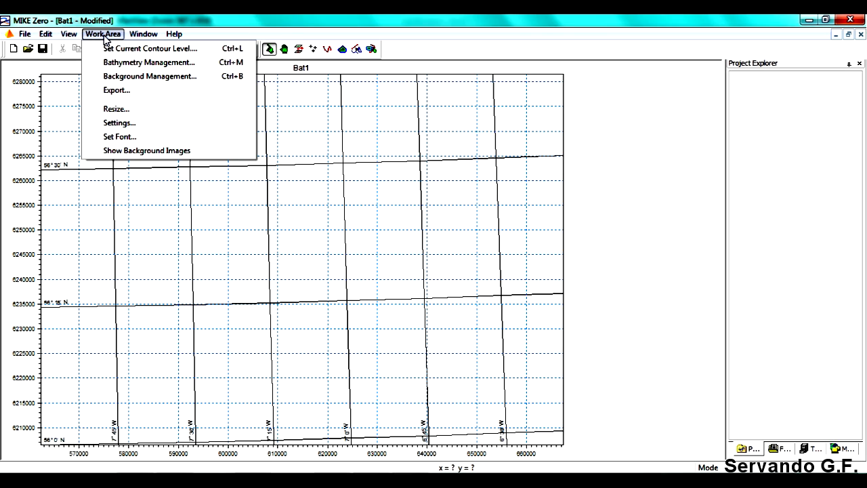
left_click(134, 81)
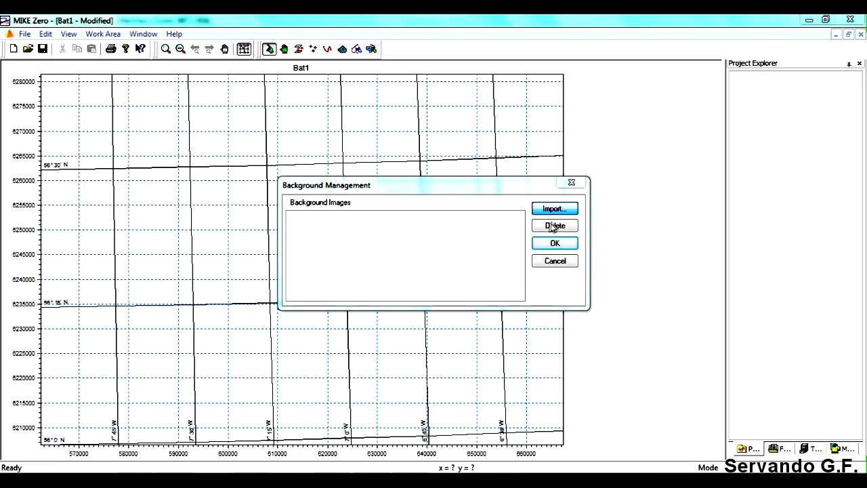
left_click(548, 214)
left_click(521, 355)
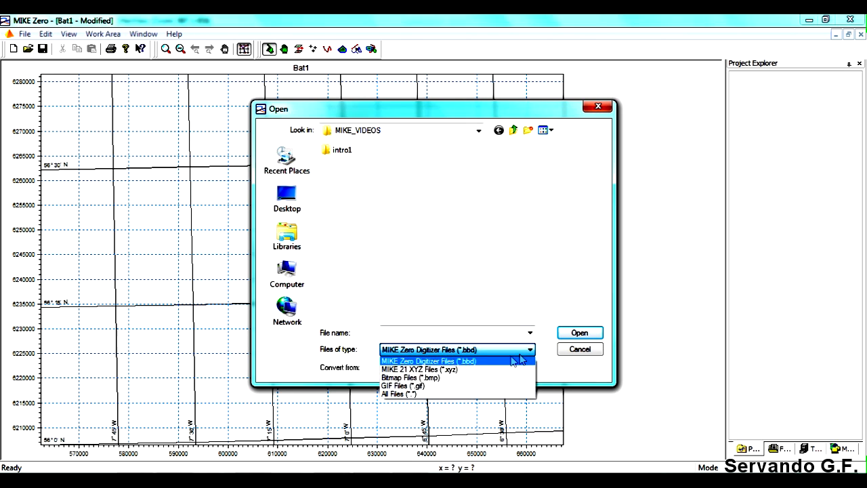
left_click(482, 378)
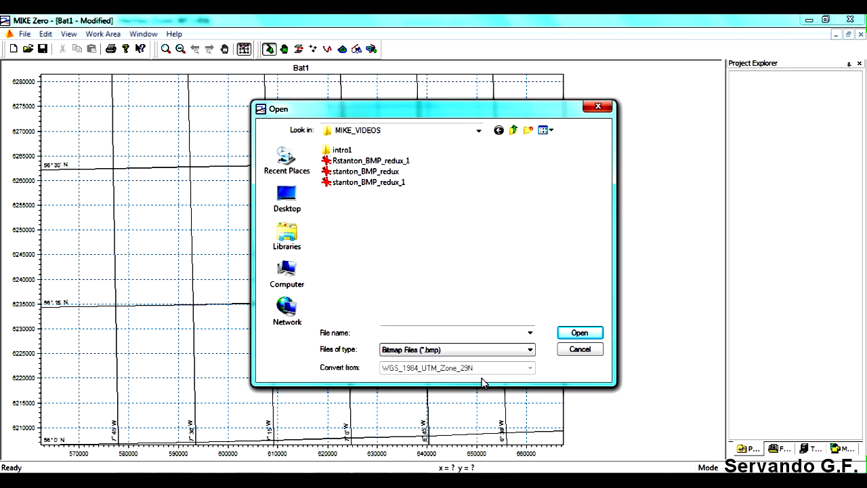
left_click(338, 164)
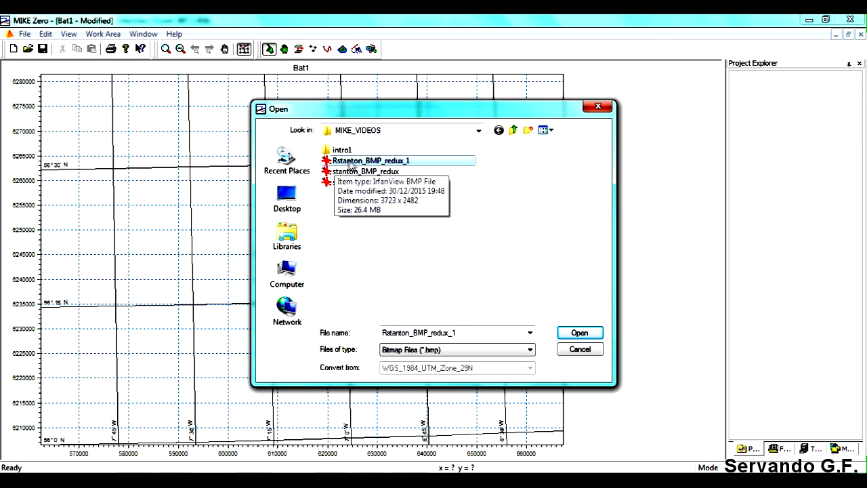
left_click(579, 333)
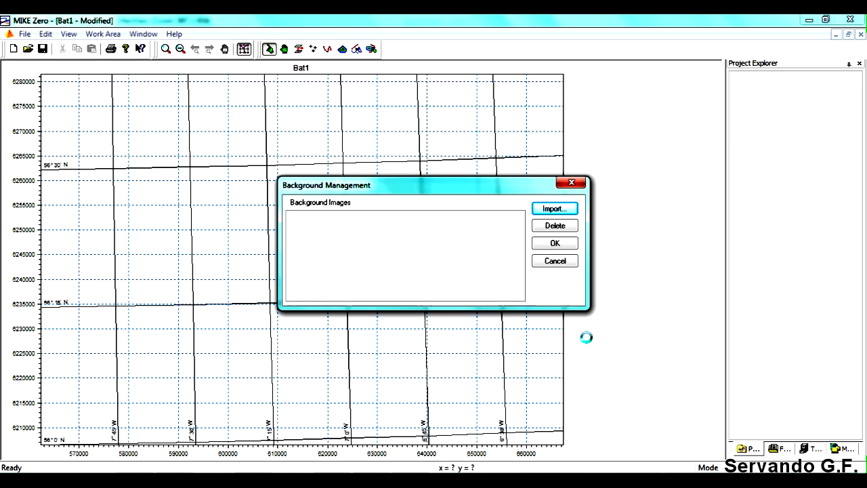
left_click(554, 246)
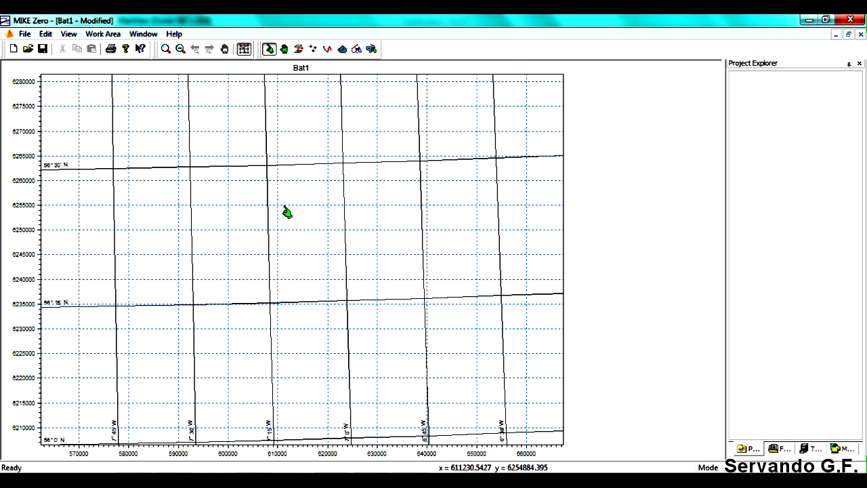
- Show the background images in the work area and zoom in on the waters west of the large yellow island
left_click(103, 34)
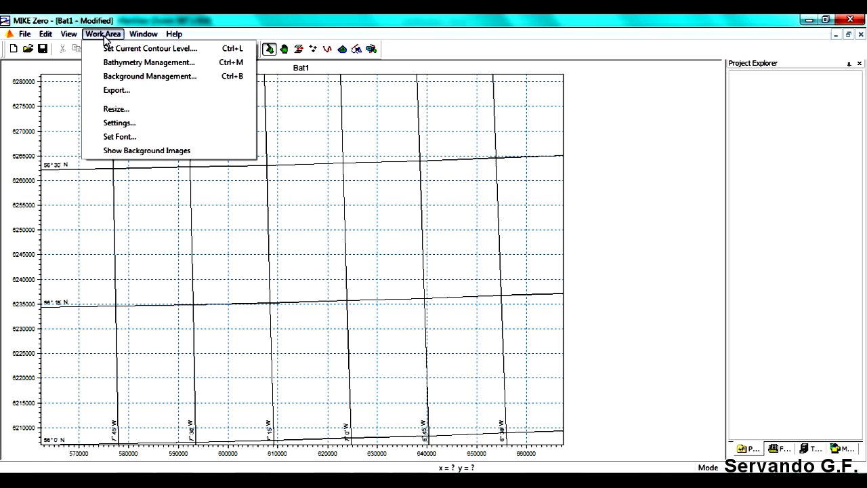
left_click(133, 153)
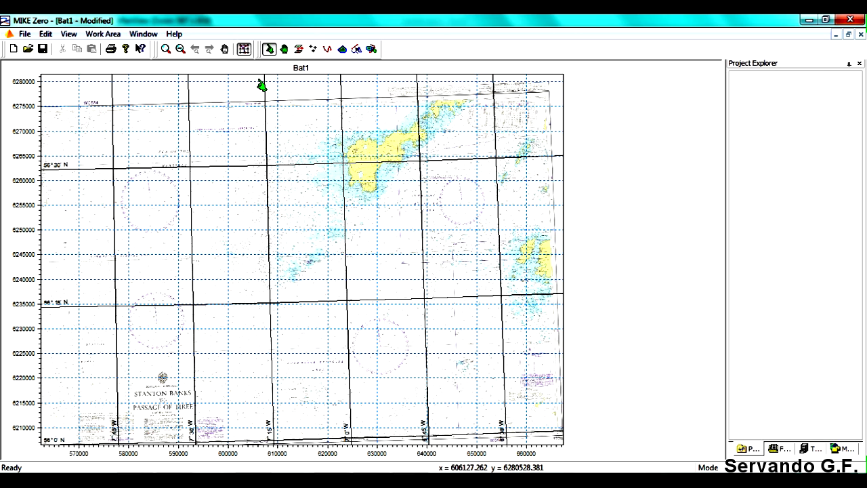
left_click(165, 48)
left_click_drag(219, 177, 342, 278)
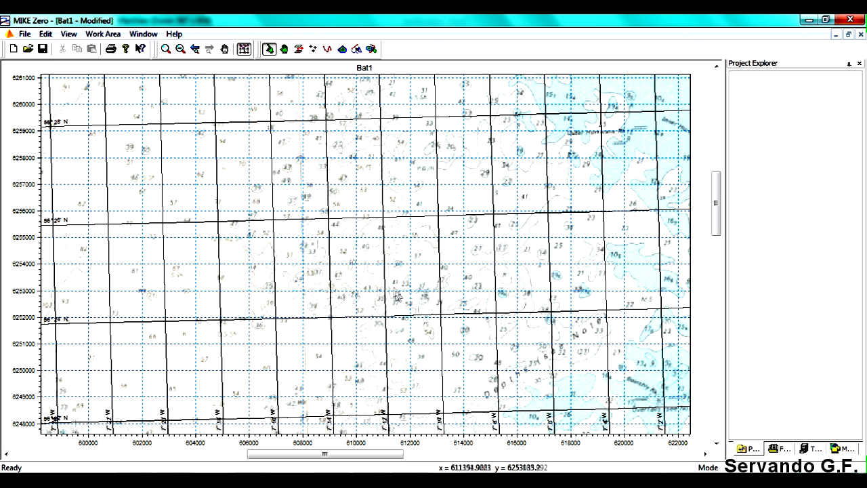
- Examine the imported chart around Tiree, its southern tip and the waters to its west against the geographic grid
left_click_drag(319, 455, 484, 456)
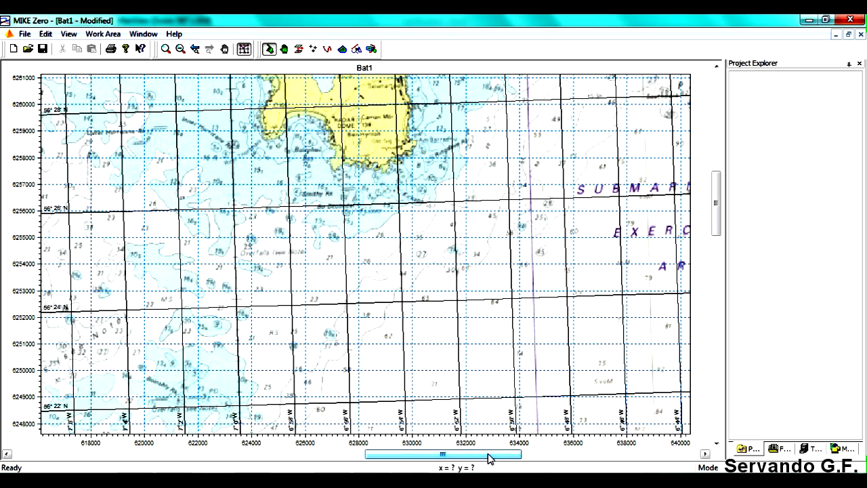
left_click_drag(716, 203, 716, 165)
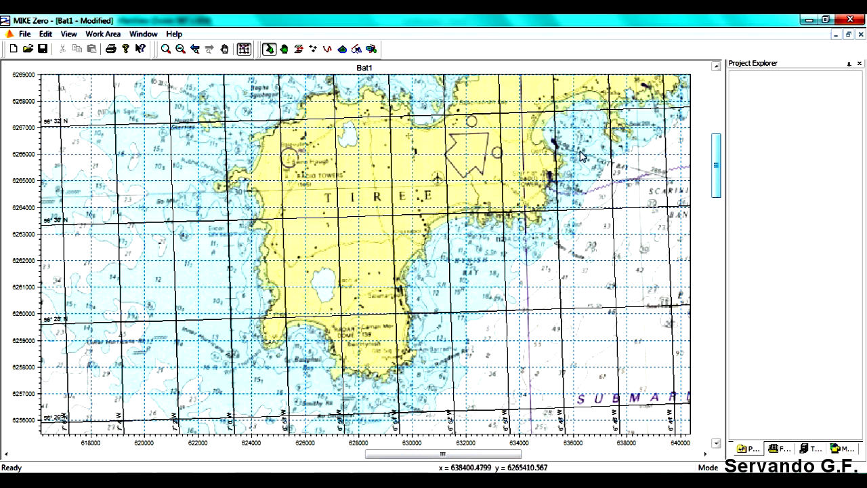
left_click(180, 49)
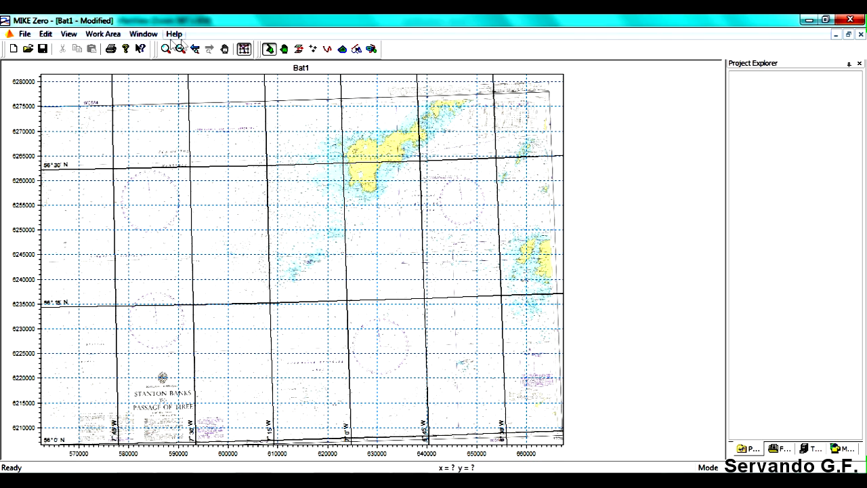
left_click(166, 48)
left_click_drag(212, 151, 409, 294)
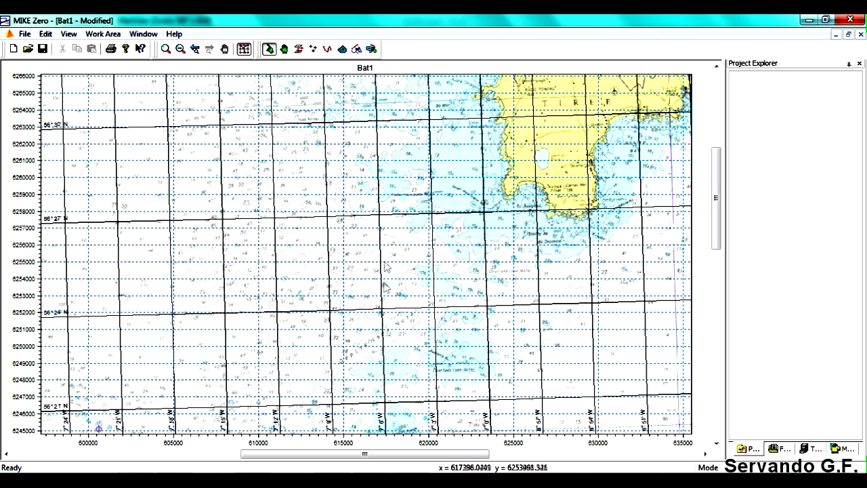
left_click(180, 49)
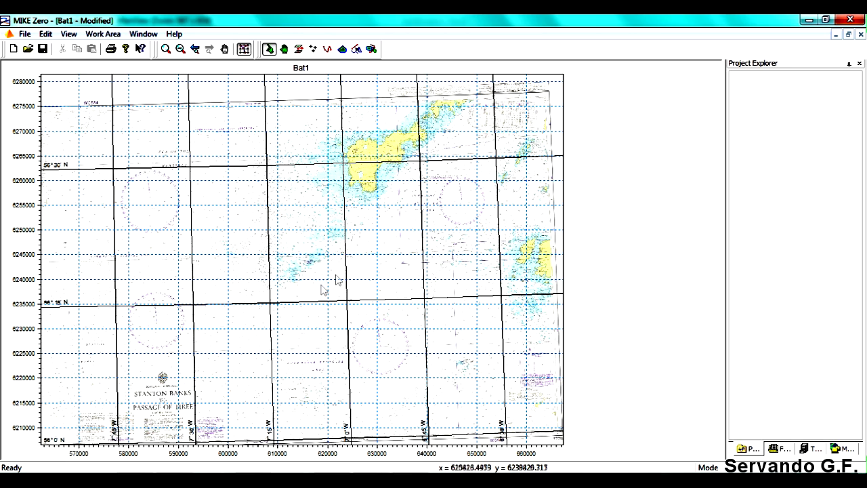
left_click(166, 50)
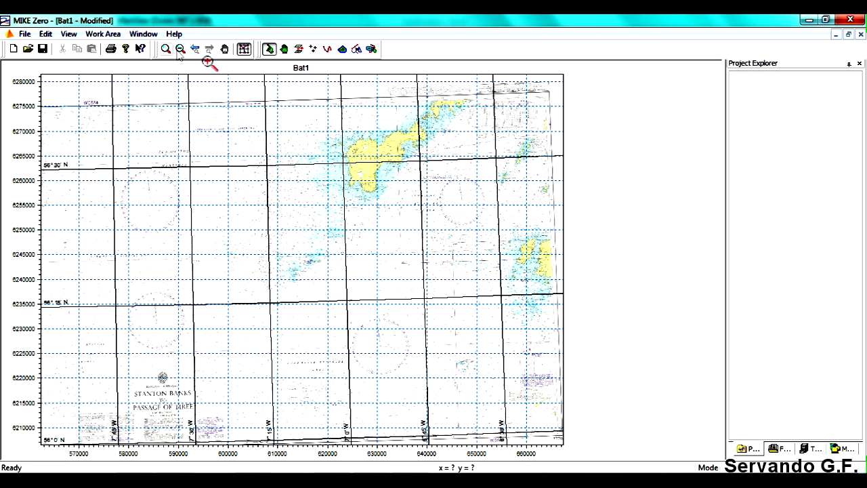
left_click_drag(265, 128, 440, 290)
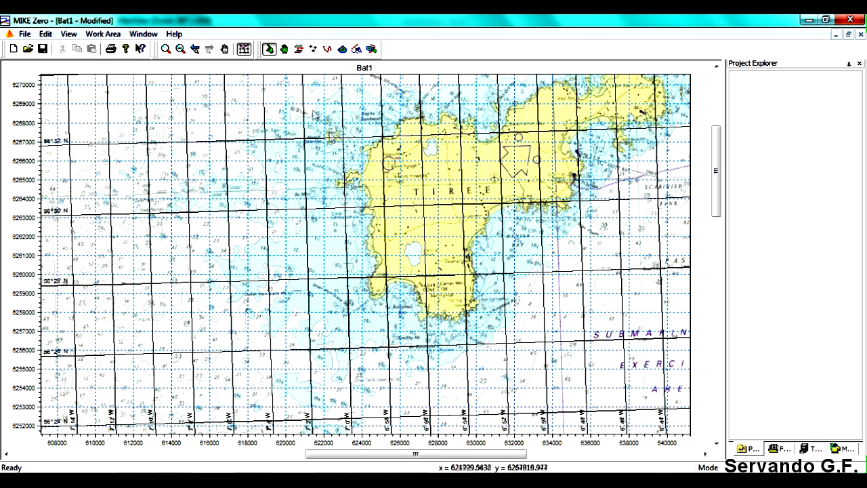
left_click(181, 49)
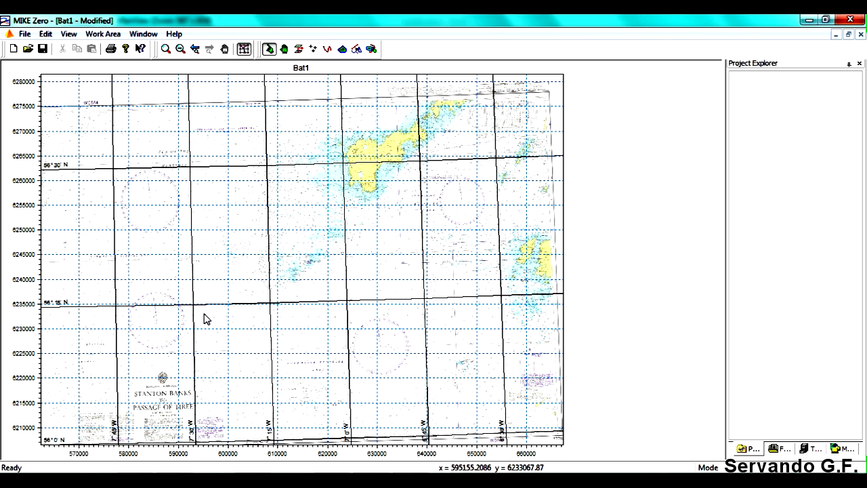
left_click(165, 49)
left_click_drag(277, 139, 417, 244)
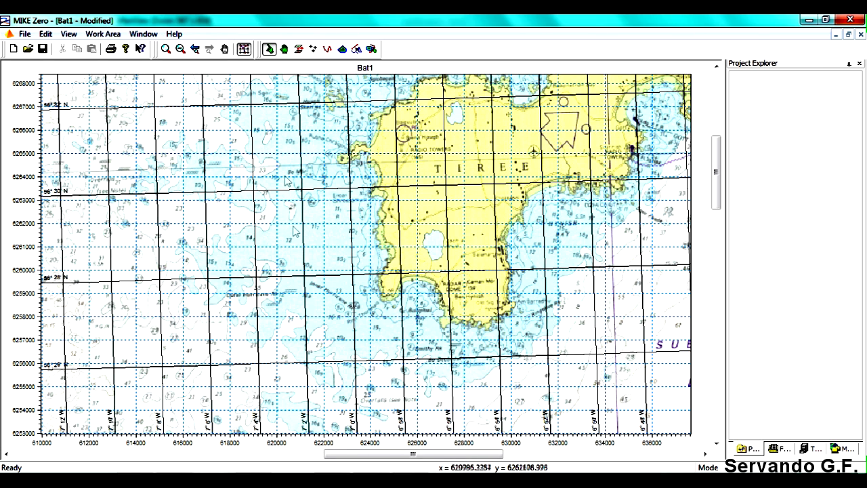
left_click(181, 49)
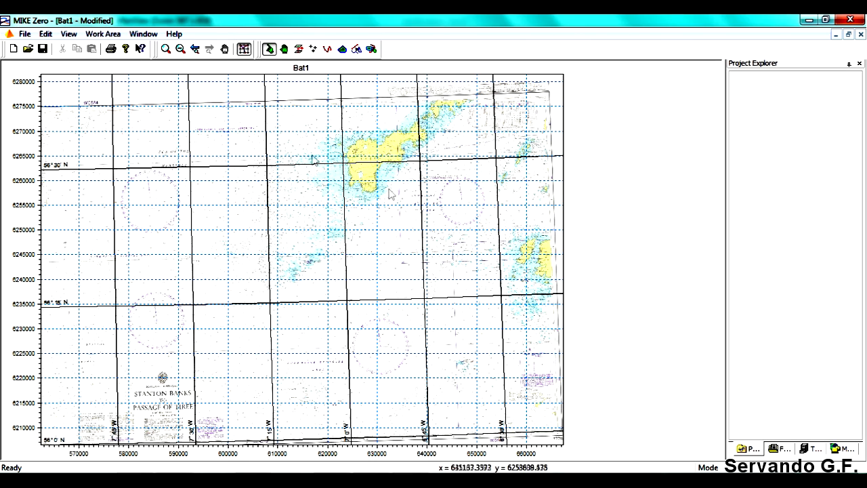
- Trace the coastline of the main island of Tiree as a closed land polygon
left_click(166, 48)
left_click_drag(236, 130, 413, 300)
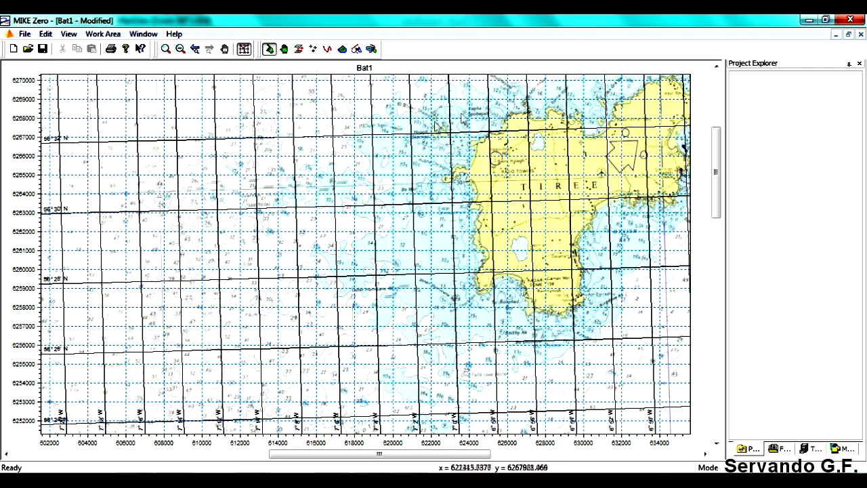
left_click_drag(400, 453, 516, 454)
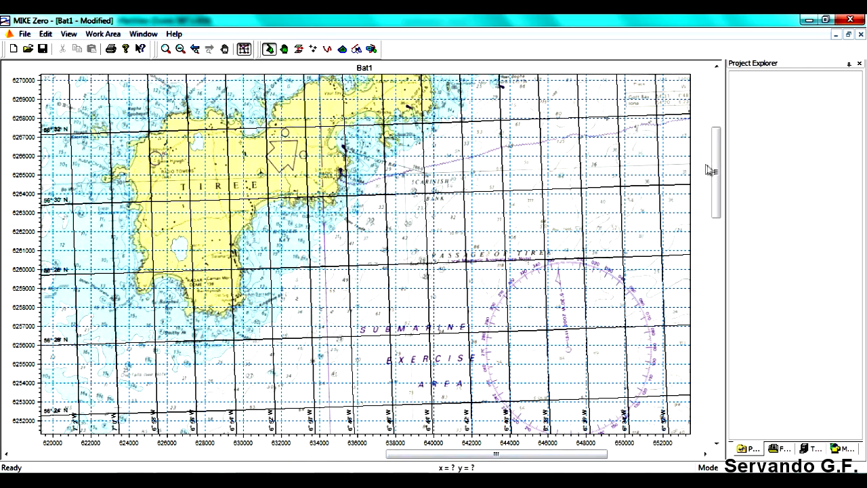
left_click_drag(719, 174, 722, 164)
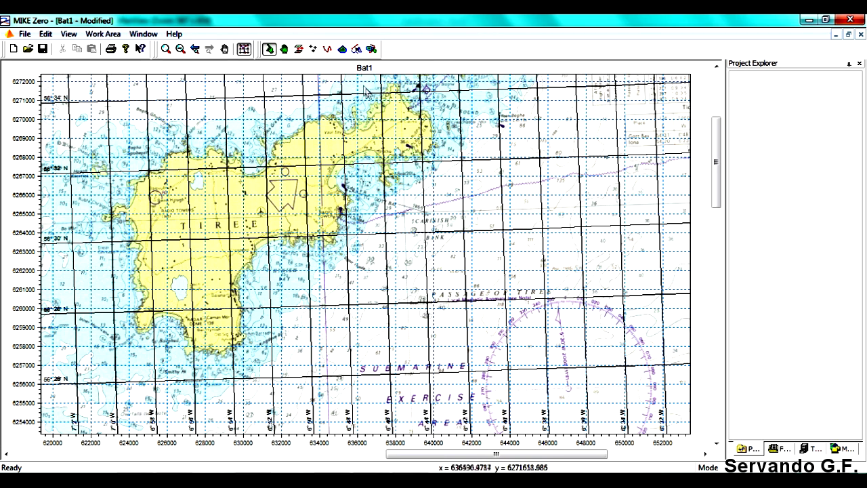
left_click(343, 50)
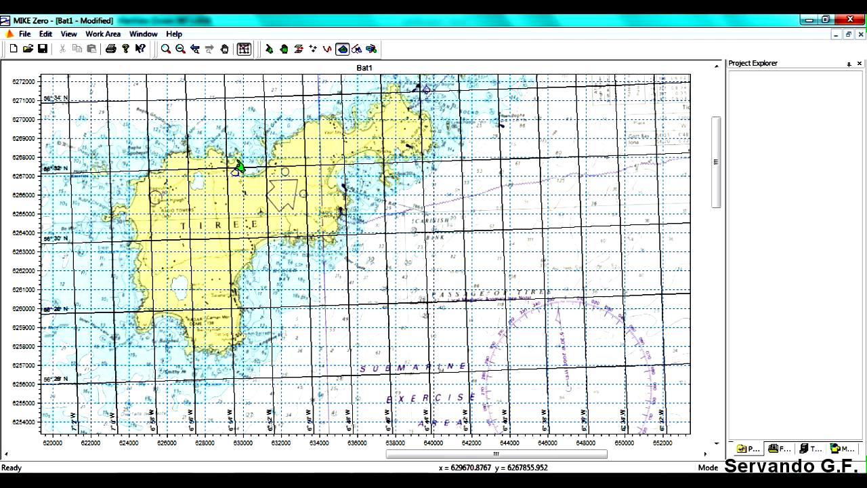
mouse_move(238, 163)
left_mouse_down()
mouse_move(245, 175)
mouse_move(263, 171)
mouse_move(275, 148)
mouse_move(333, 121)
mouse_move(346, 139)
mouse_move(383, 114)
mouse_move(398, 90)
mouse_move(432, 149)
mouse_move(344, 164)
mouse_move(328, 190)
mouse_move(343, 199)
mouse_move(339, 240)
mouse_move(258, 247)
mouse_move(239, 292)
mouse_move(241, 342)
mouse_move(222, 358)
mouse_move(162, 315)
mouse_move(141, 329)
mouse_move(142, 240)
mouse_move(135, 225)
mouse_move(112, 214)
mouse_move(169, 175)
mouse_move(185, 153)
mouse_move(216, 150)
mouse_move(234, 172)
left_mouse_up()
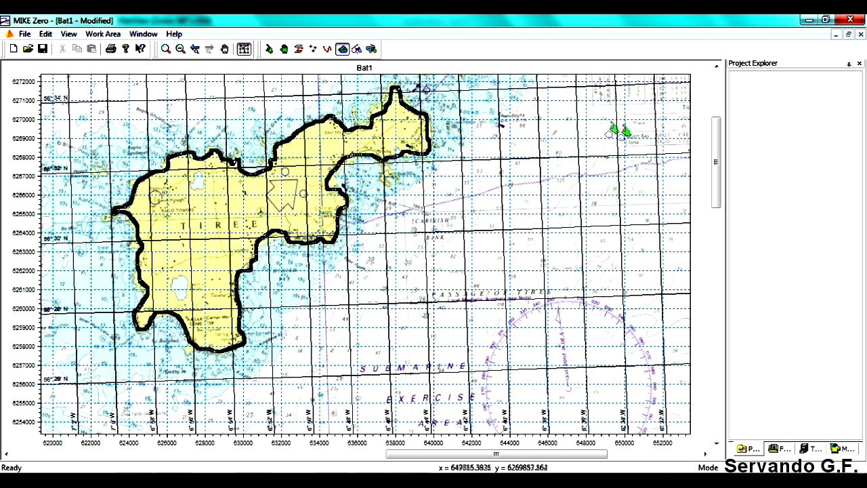
- Trace closed land polygons around the land northeast of Tiree at the chart's upper border and the small island beside it
left_click_drag(718, 163, 718, 117)
mouse_move(472, 185)
left_mouse_down()
mouse_move(450, 199)
mouse_move(443, 218)
mouse_move(466, 238)
mouse_move(515, 191)
mouse_move(523, 207)
mouse_move(548, 189)
mouse_move(562, 202)
mouse_move(576, 180)
mouse_move(593, 184)
mouse_move(469, 180)
left_mouse_up()
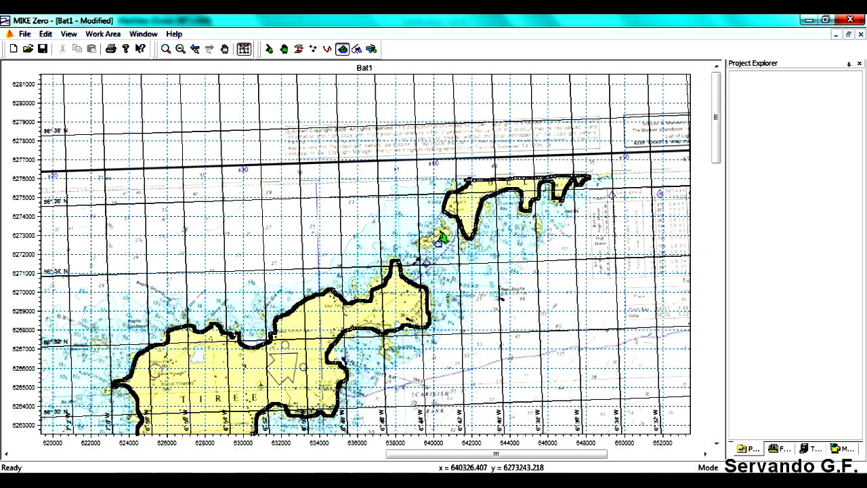
mouse_move(444, 223)
left_mouse_down()
mouse_move(421, 248)
mouse_move(449, 232)
left_mouse_up()
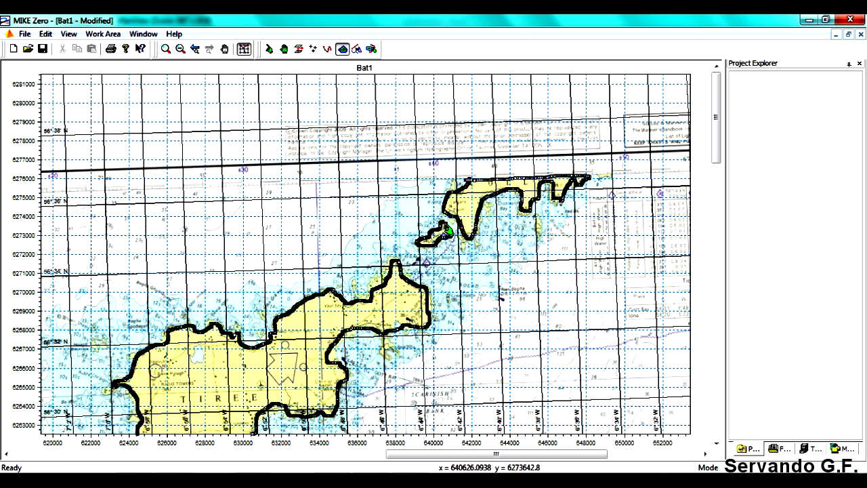
left_click_drag(717, 99, 719, 140)
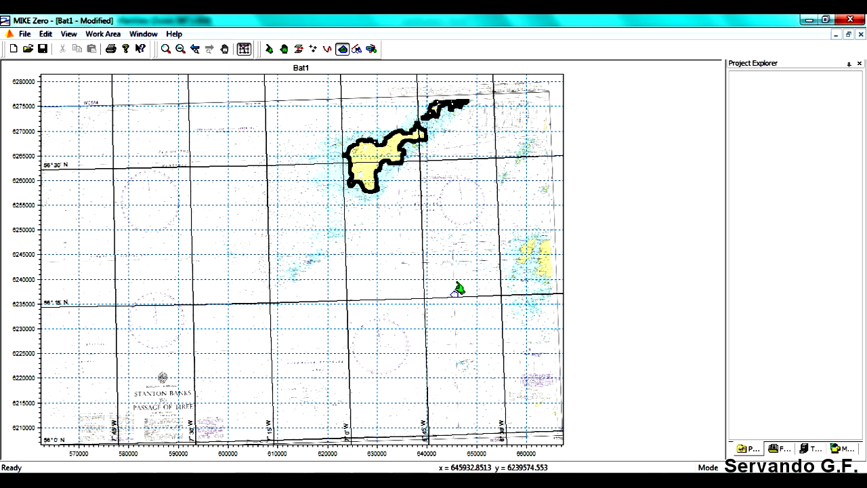
- Examine the Iona coast and the small islands north of it near the chart's eastern edge
left_click(165, 49)
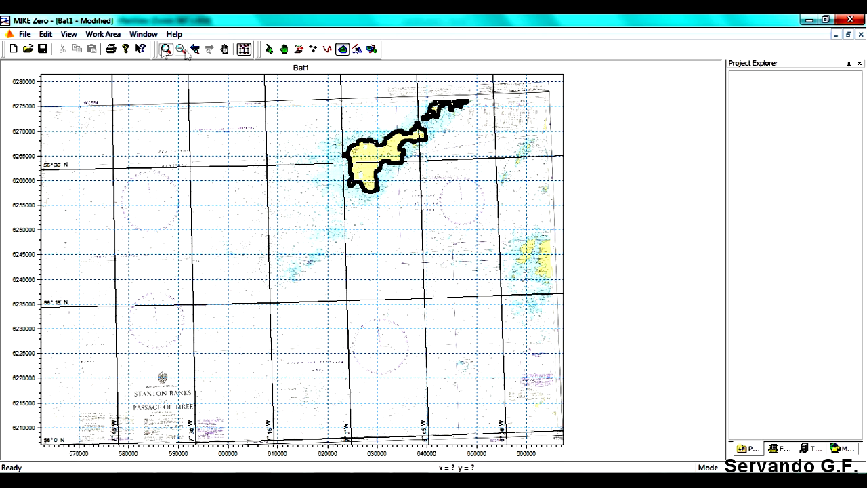
left_click_drag(494, 228, 566, 286)
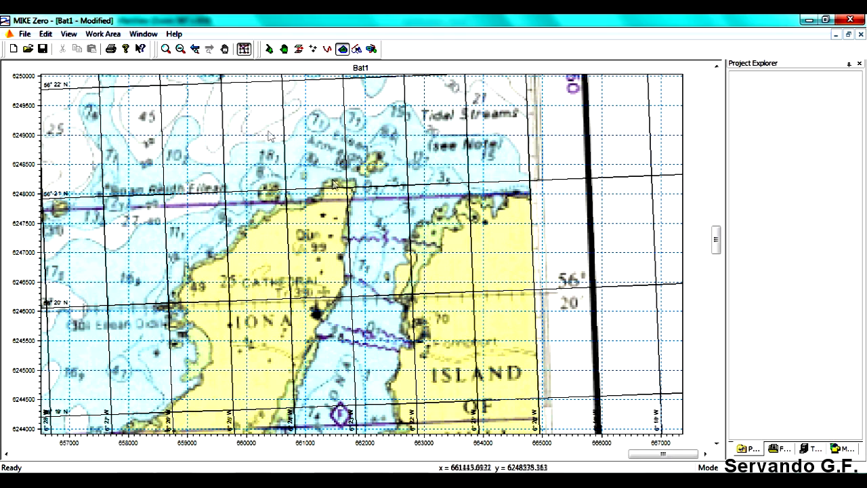
left_click(180, 49)
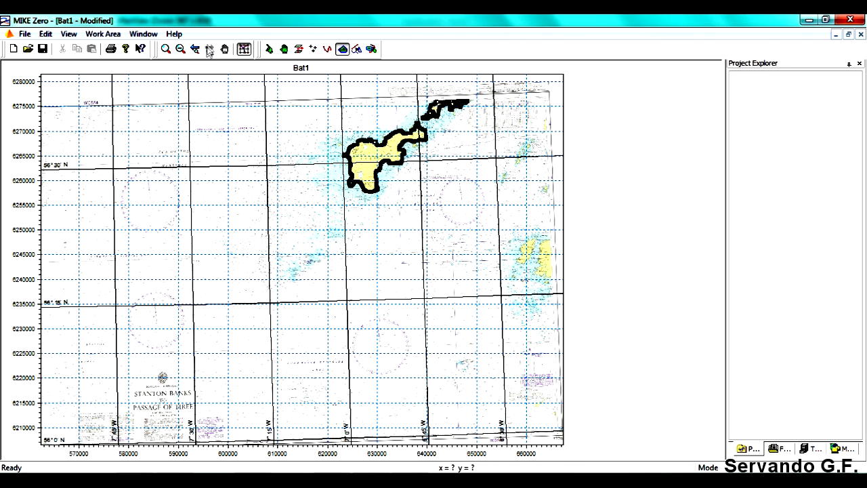
left_click(165, 49)
left_click_drag(511, 138, 555, 181)
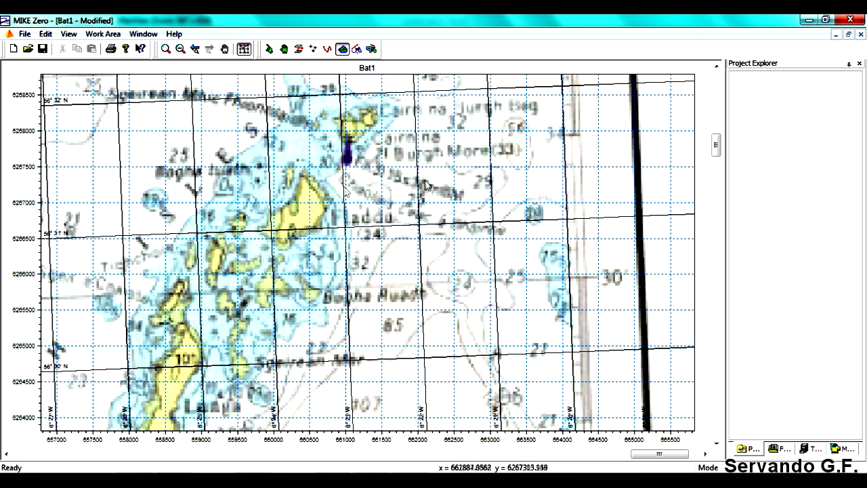
left_click(180, 48)
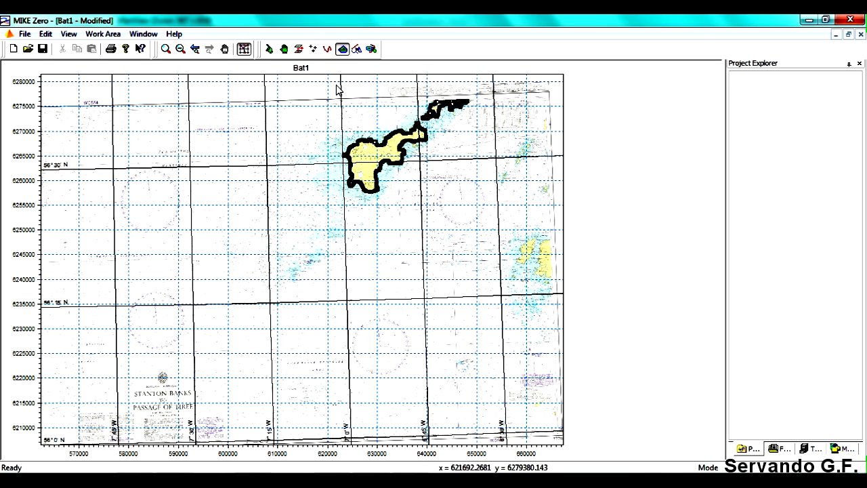
left_click(343, 50)
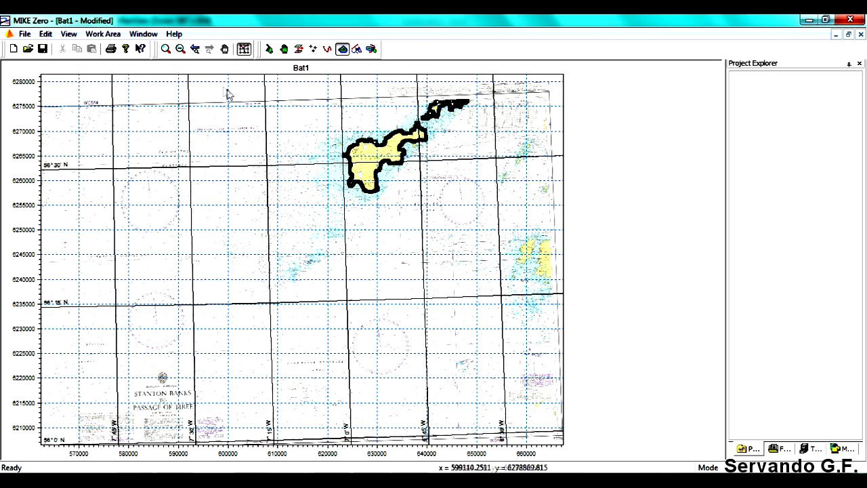
- Add a new contour level of -100 to the work area for the chart's southwestern corner
left_click(164, 49)
left_click_drag(50, 280, 152, 387)
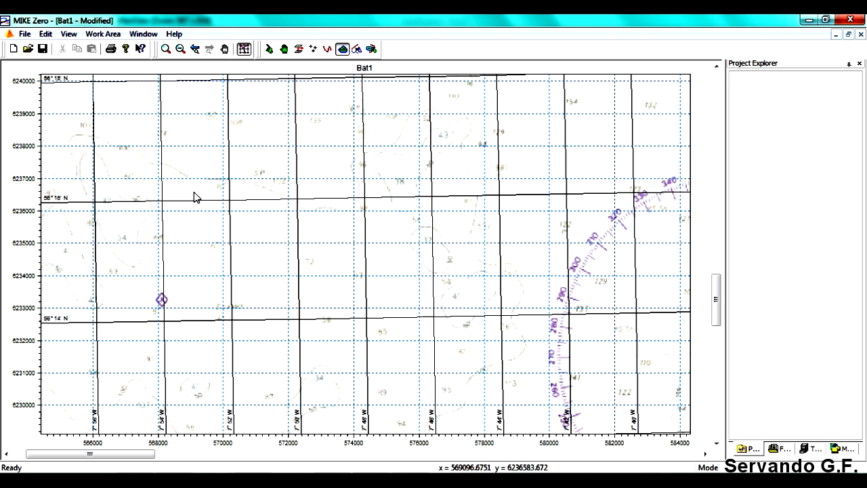
left_click_drag(95, 454, 82, 454)
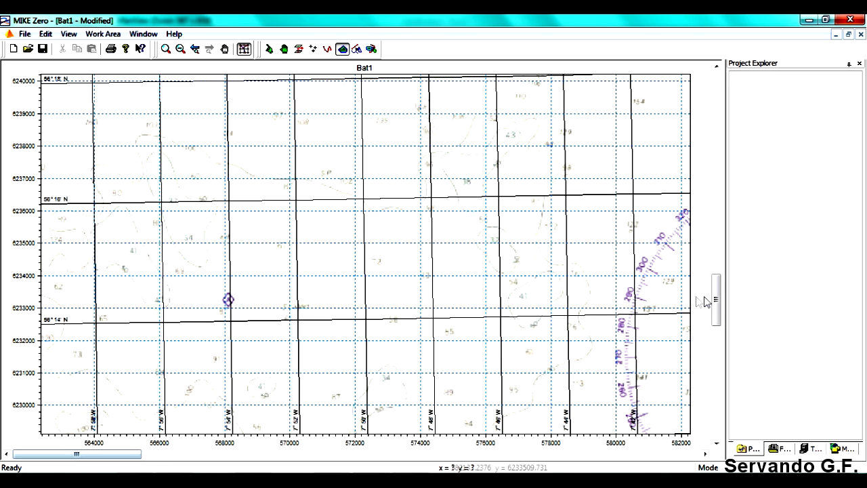
left_click_drag(716, 290, 723, 407)
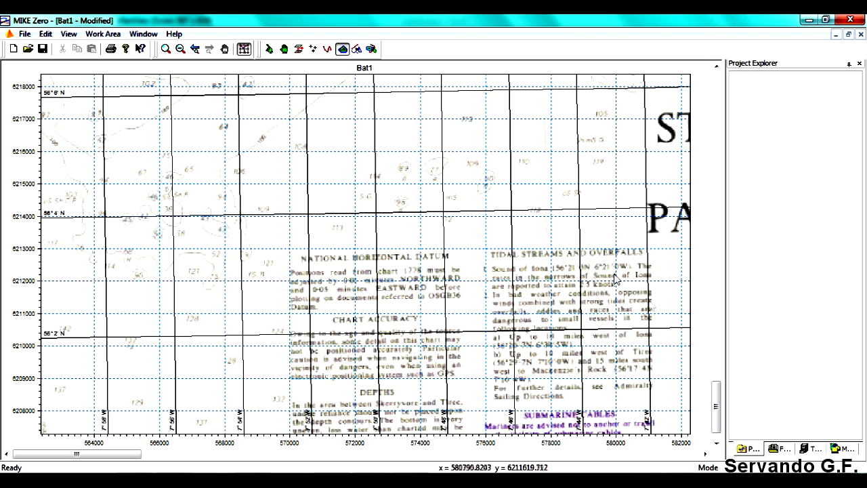
left_click(105, 35)
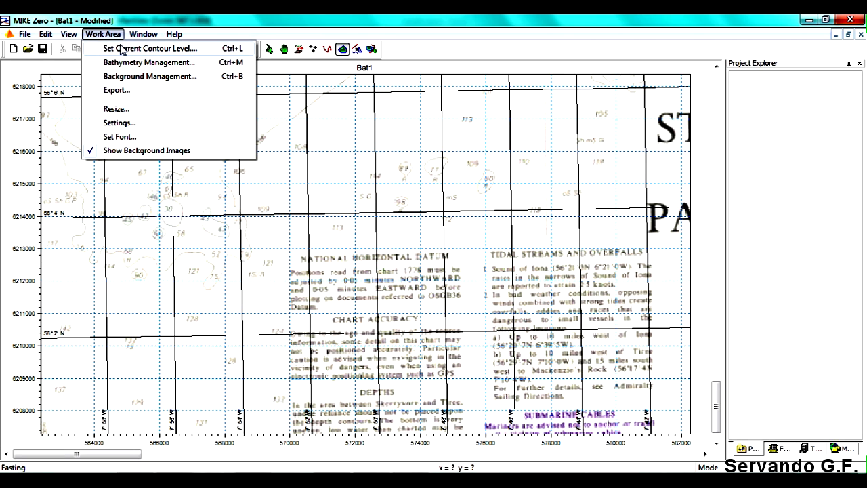
left_click(122, 49)
left_click_drag(71, 45, 585, 126)
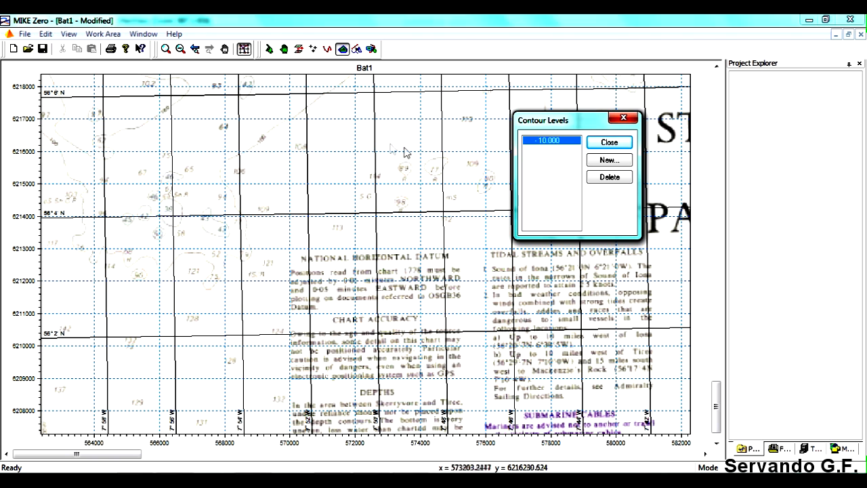
left_click(614, 162)
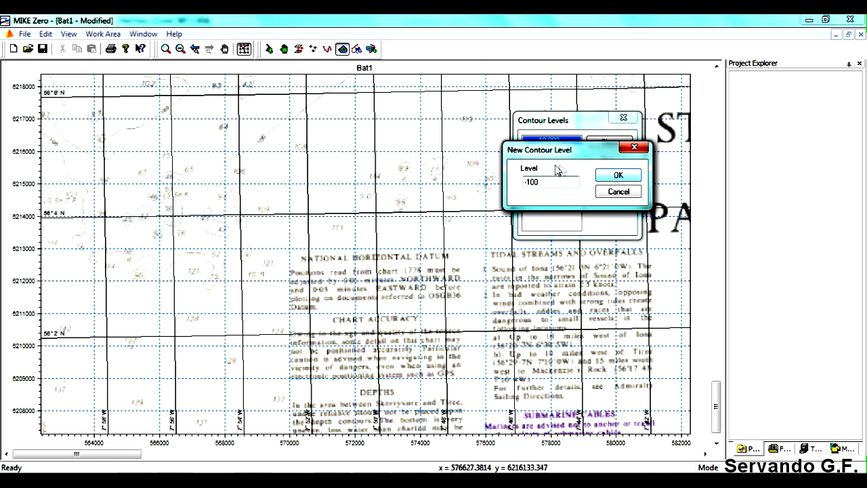
left_click(618, 176)
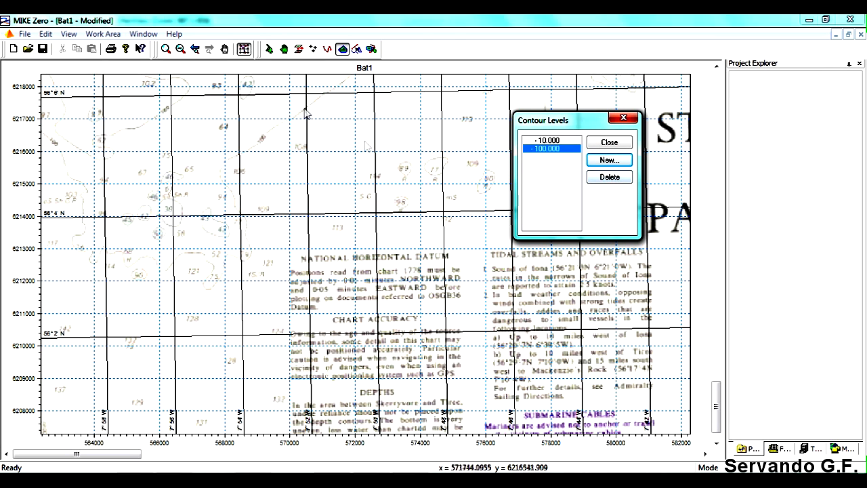
- Trace the -100 depth contour in the chart's southwestern corner, from the western edge around the bank and northeast towards the 80 m sounding
left_click(326, 53)
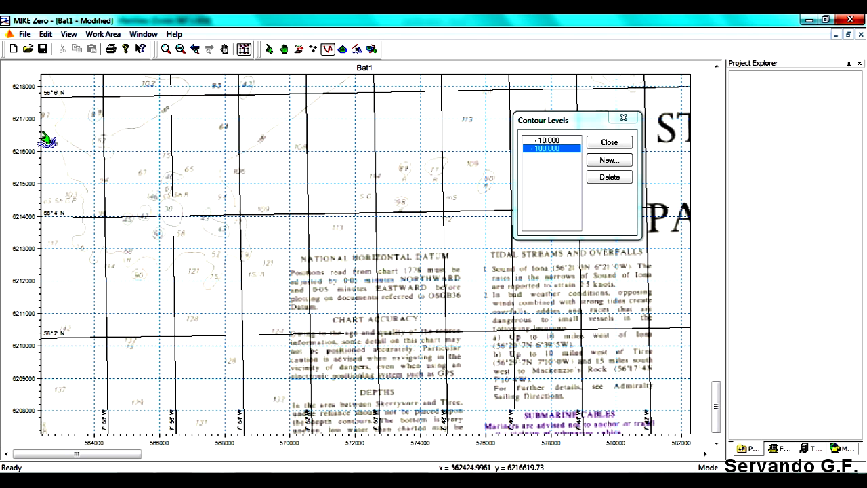
mouse_move(42, 133)
left_mouse_down()
mouse_move(83, 190)
mouse_move(81, 256)
mouse_move(100, 269)
mouse_move(106, 251)
mouse_move(169, 273)
mouse_move(207, 257)
mouse_move(205, 285)
mouse_move(216, 290)
mouse_move(251, 250)
mouse_move(224, 180)
mouse_move(229, 161)
mouse_move(358, 74)
left_mouse_up()
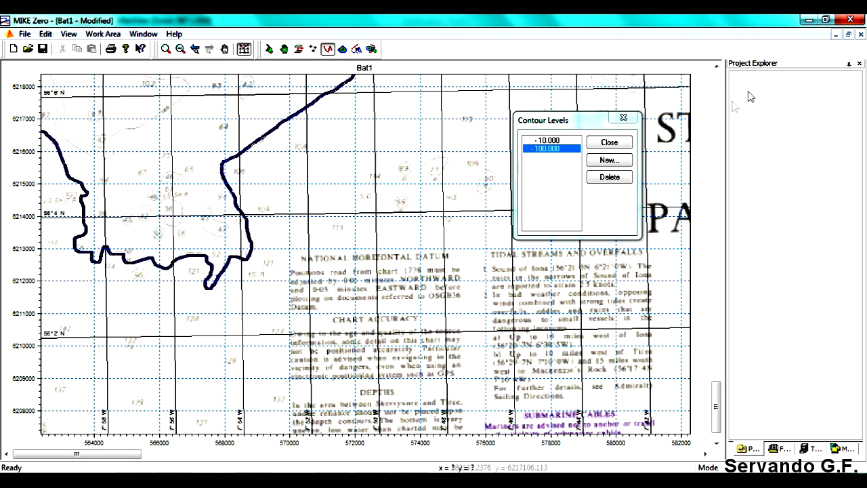
left_click(716, 66)
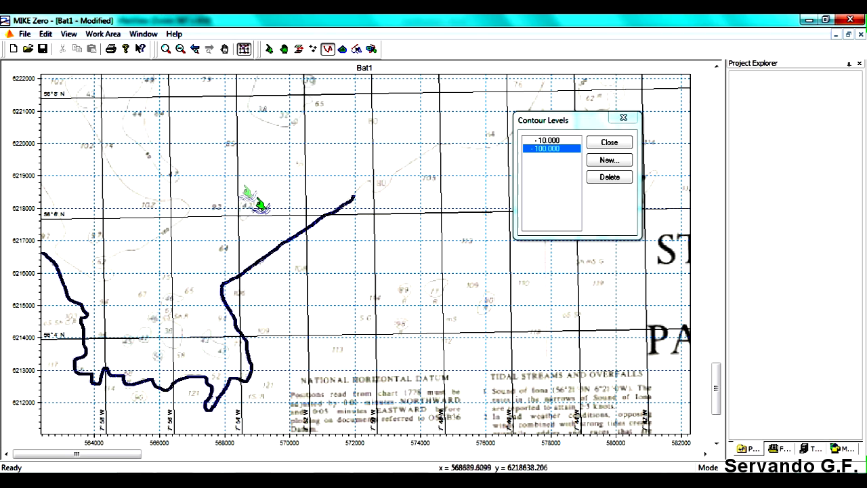
left_click(716, 66)
left_click(716, 66)
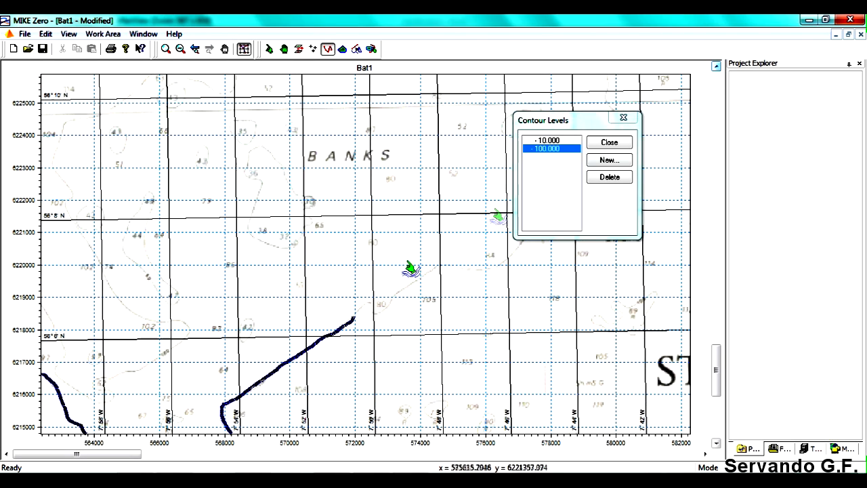
- Add a contour level of -50 and trace the closed -50 contour around the bank southwest of the BANKS label
left_click(609, 160)
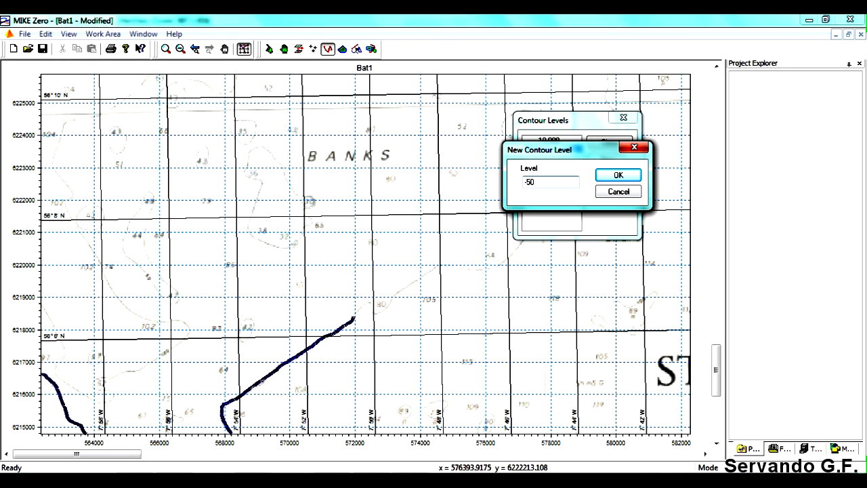
left_click(618, 175)
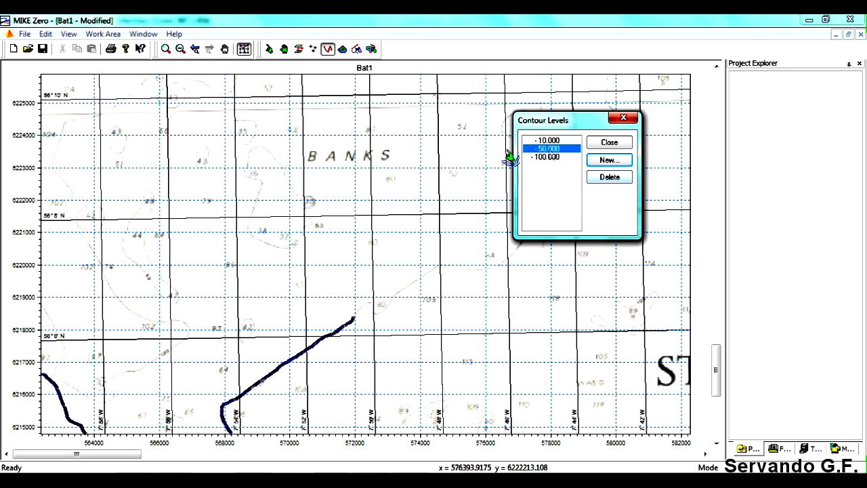
mouse_move(254, 148)
left_mouse_down()
mouse_move(260, 201)
mouse_move(251, 233)
mouse_move(276, 248)
mouse_move(302, 245)
mouse_move(308, 226)
left_mouse_up()
mouse_move(302, 211)
left_mouse_down()
mouse_move(310, 204)
mouse_move(290, 175)
mouse_move(256, 152)
left_mouse_up()
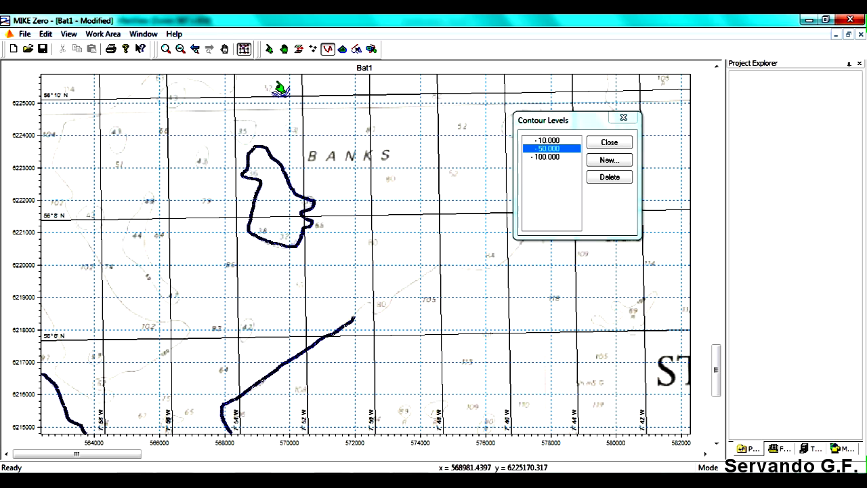
- Trace a closed L-shaped contour at the -100 level just west of the STANTON label
left_click(717, 66)
left_click(717, 66)
left_click(717, 67)
left_click(717, 67)
left_click(717, 66)
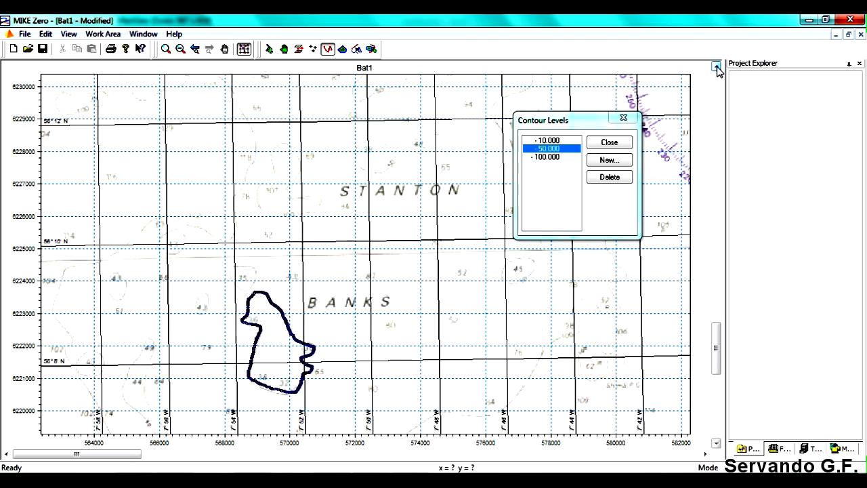
left_click(717, 66)
left_click(550, 157)
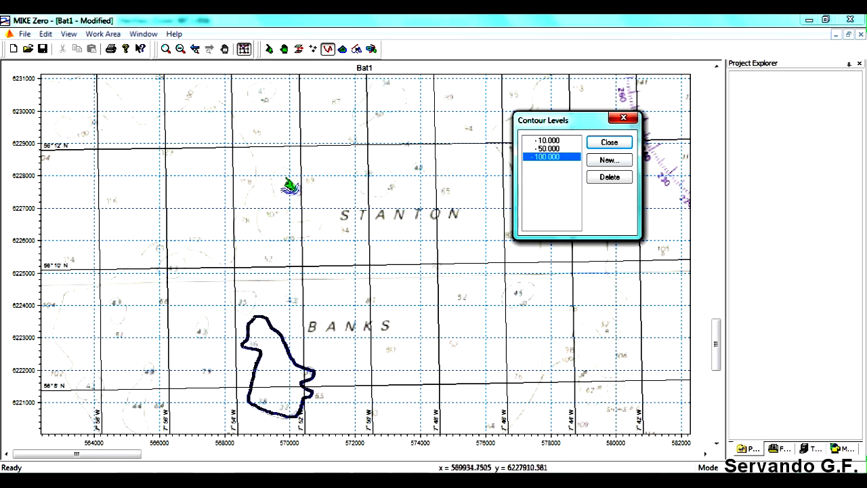
mouse_move(279, 170)
left_mouse_down()
mouse_move(277, 197)
mouse_move(265, 208)
mouse_move(268, 238)
mouse_move(309, 238)
mouse_move(322, 227)
mouse_move(284, 221)
mouse_move(298, 205)
mouse_move(294, 179)
mouse_move(279, 175)
left_mouse_up()
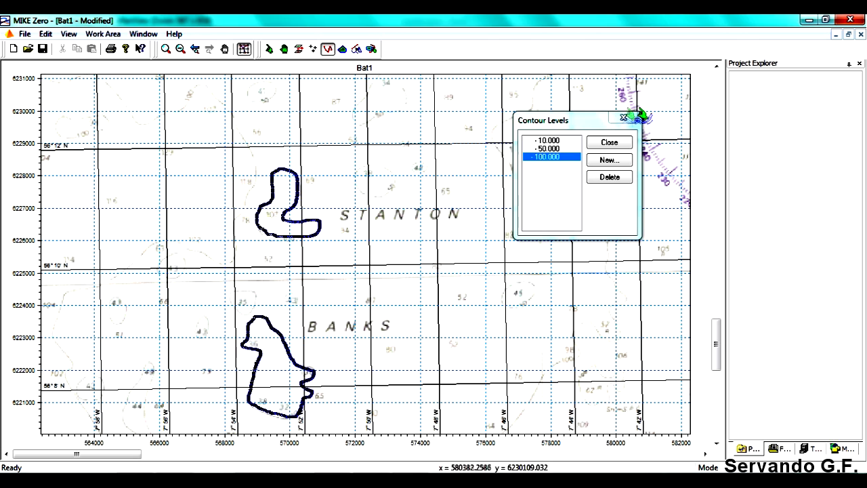
- Add individual points at the -100 level along the contour from the chart's western edge near 6224000, east past 56°10' N, then north and back west near 6231000
left_click(717, 65)
left_click(717, 66)
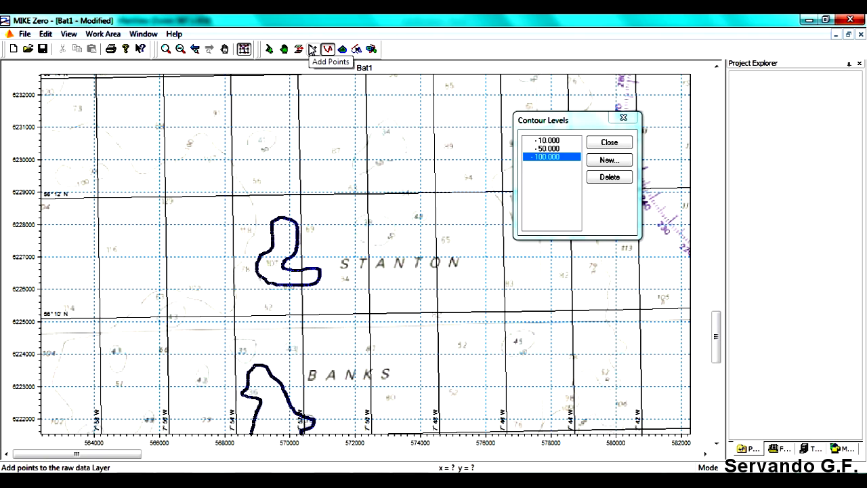
left_click(312, 49)
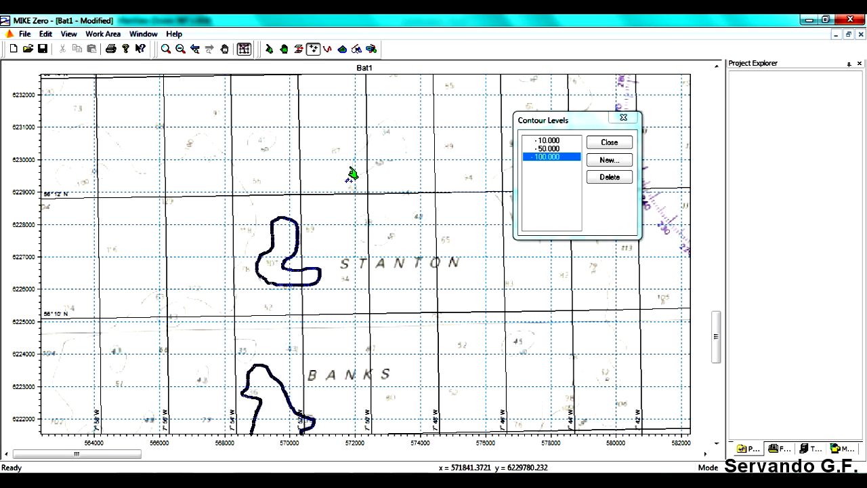
left_click(58, 365)
left_click(72, 340)
left_click(112, 329)
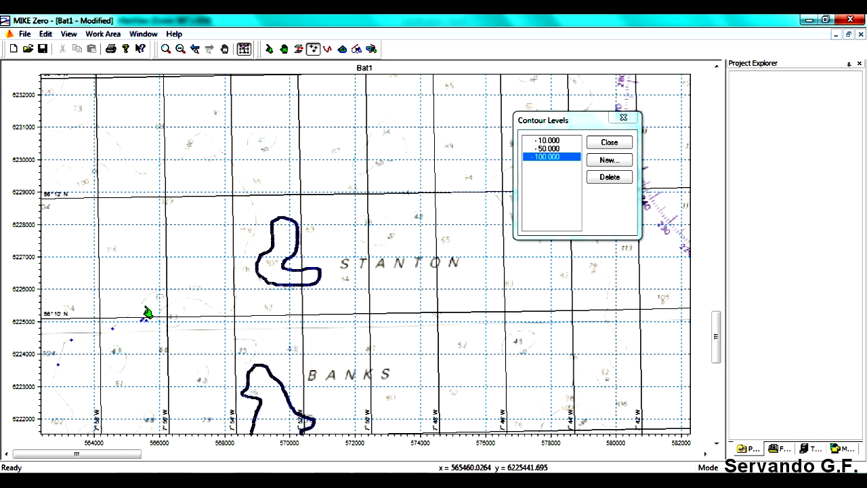
left_click(155, 296)
left_click(183, 290)
left_click(226, 313)
left_click(235, 285)
left_click(248, 243)
left_click(250, 194)
left_click(218, 148)
left_click(198, 134)
left_click(173, 162)
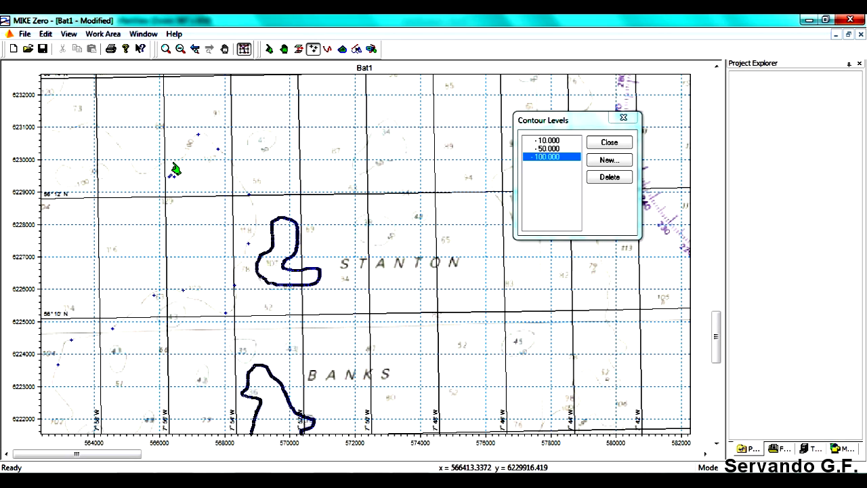
left_click(140, 173)
left_click(89, 124)
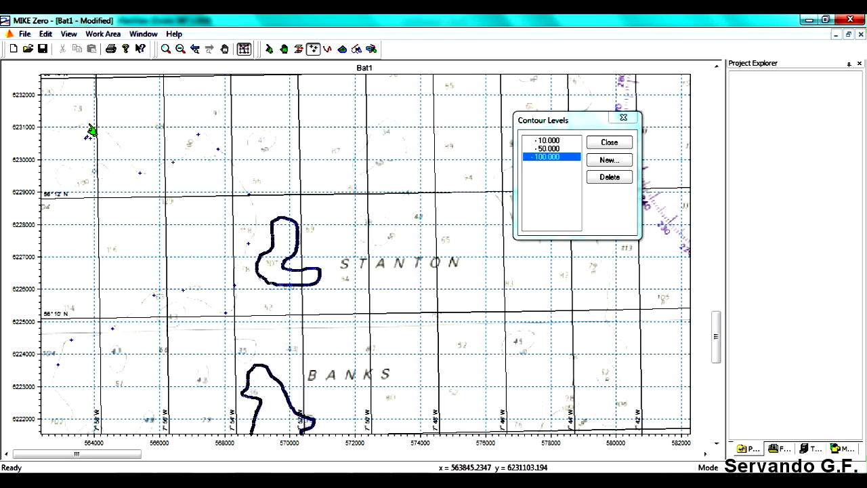
left_click(53, 131)
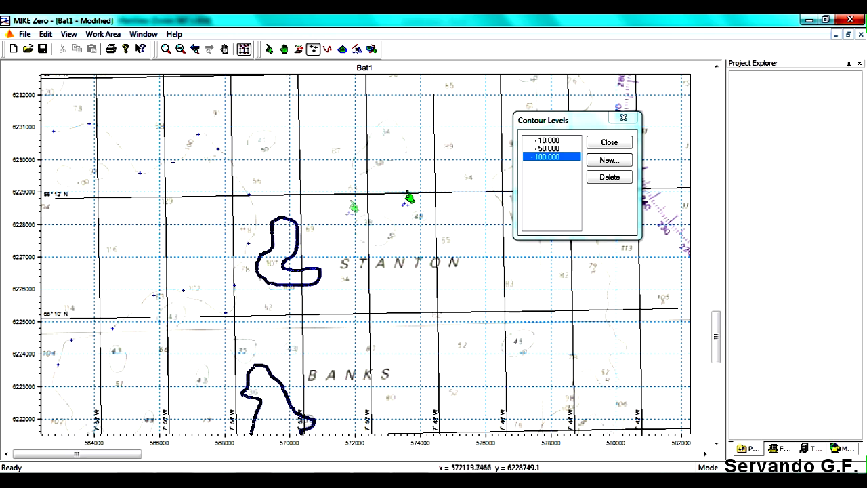
- Select the -50 contour level and add points around the small bank with the 34 m sounding north of STANTON
left_click(549, 149)
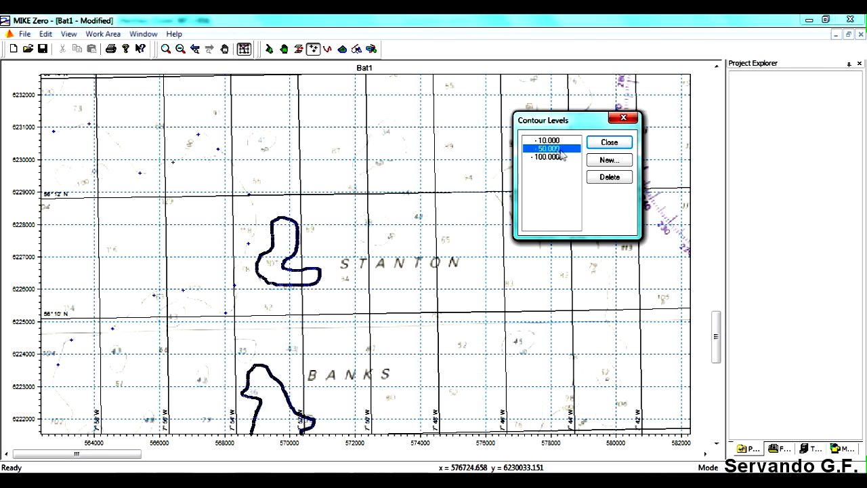
left_click(367, 146)
left_click(353, 156)
left_click(359, 173)
left_click(388, 159)
left_click(405, 142)
left_click(400, 127)
left_click(382, 121)
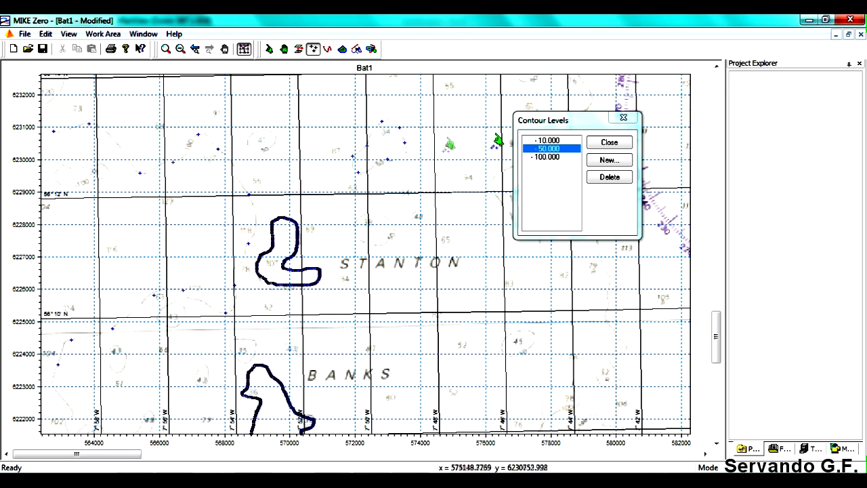
- Add -50 points around the small bank between the 56°12' N line and the STANTON label
left_click(357, 220)
left_click(359, 237)
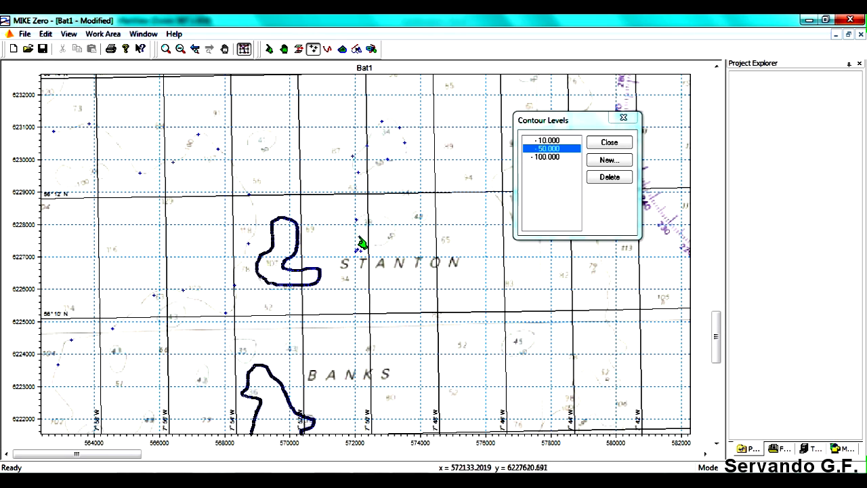
left_click(389, 240)
left_click(394, 224)
left_click(380, 216)
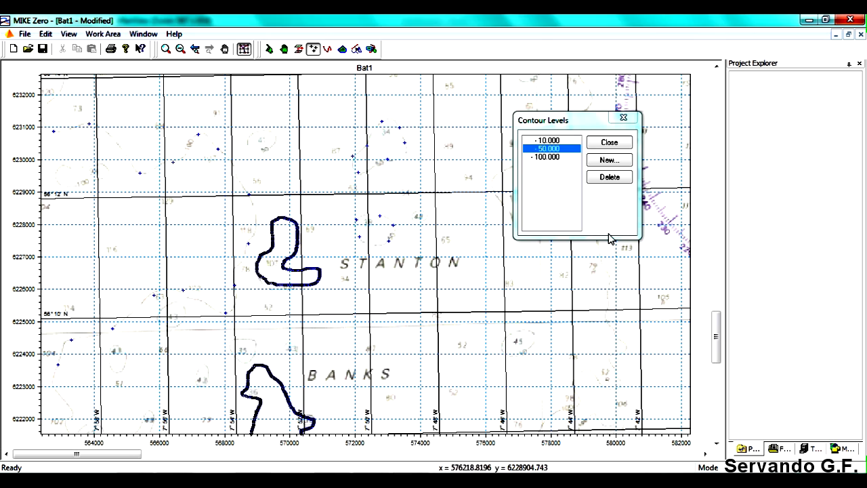
- Add -50 points along the contour near the western edge between 56°14' N and 56°16' N, around the 41 m sounding
left_click(717, 66)
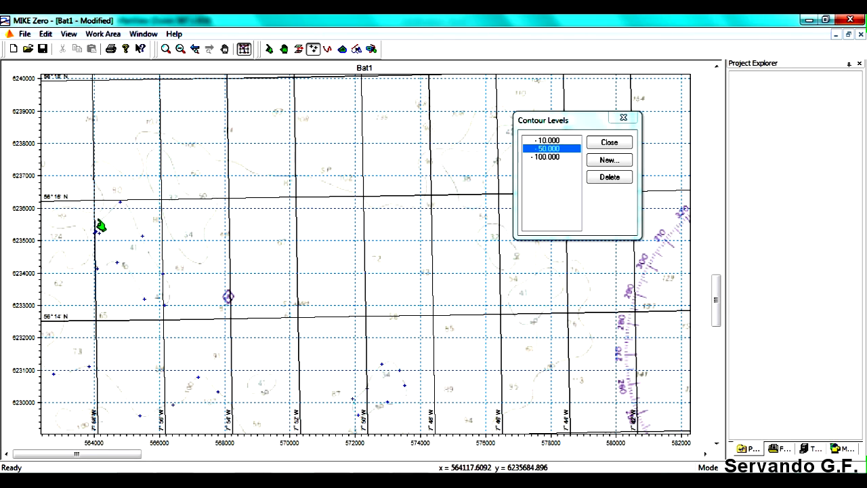
left_click(179, 51)
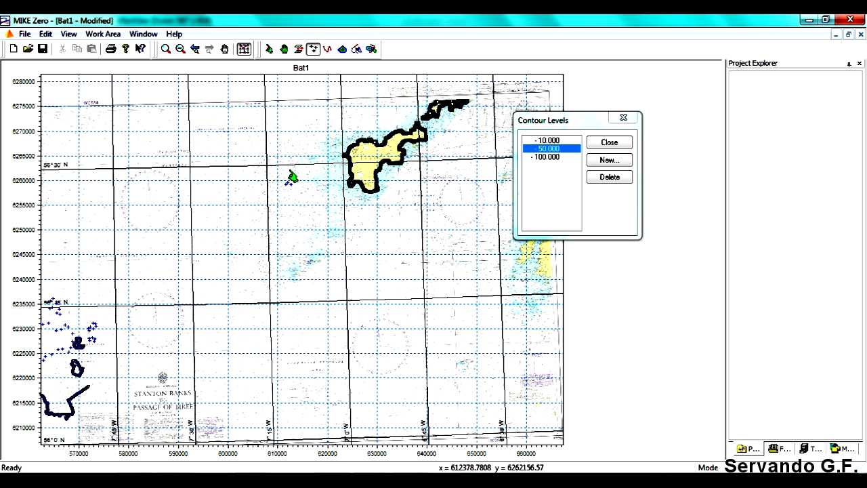
left_click(313, 52)
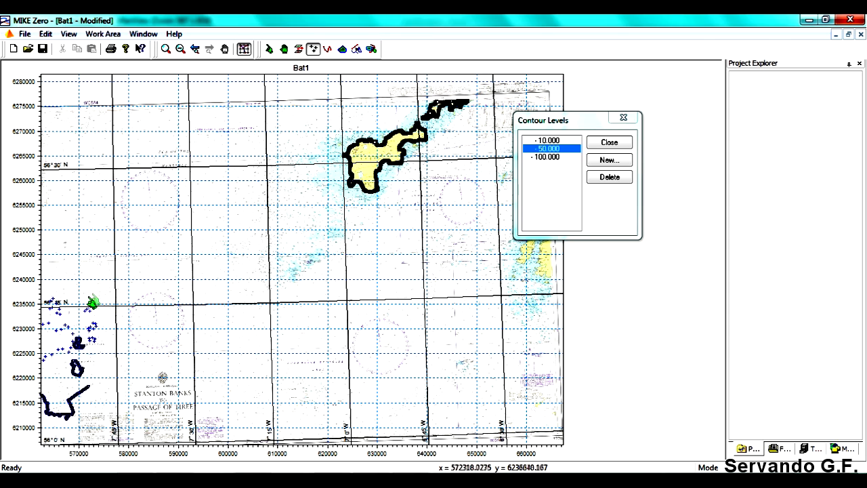
- Move the misplaced points between 56°14' N and 56°16' N onto the contour line near the western edge
left_click(244, 48)
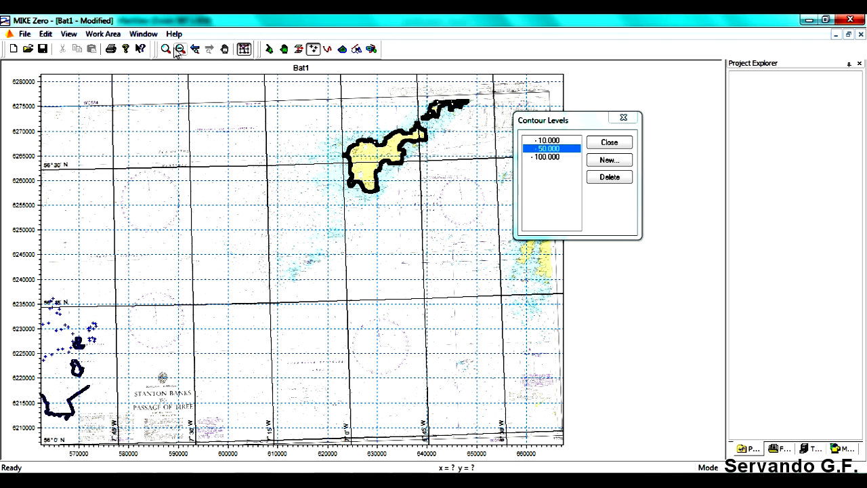
left_click_drag(43, 295, 103, 349)
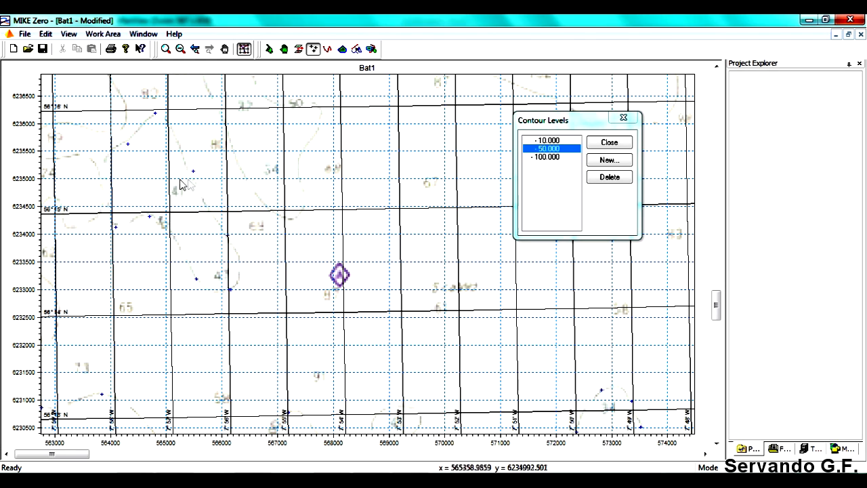
left_click(284, 48)
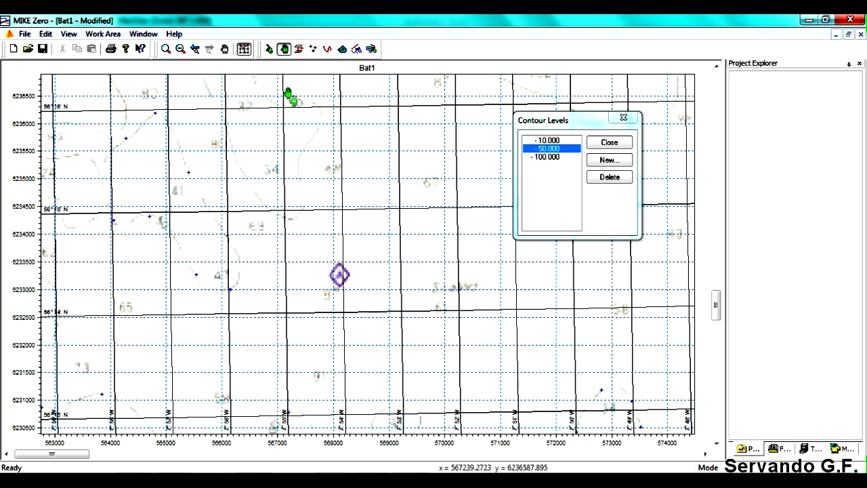
- Delete the point just north of the 41 m sounding, between 56°15' N and 56°16' N
left_click(269, 48)
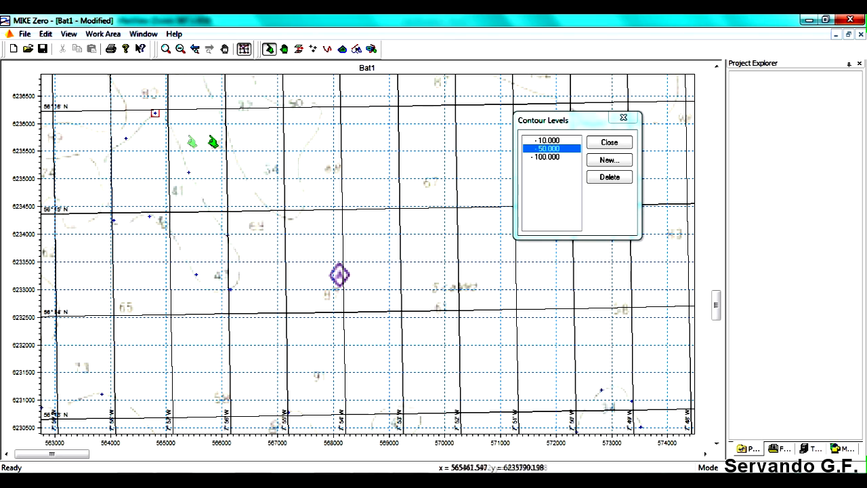
left_click(188, 173)
key("Delete")
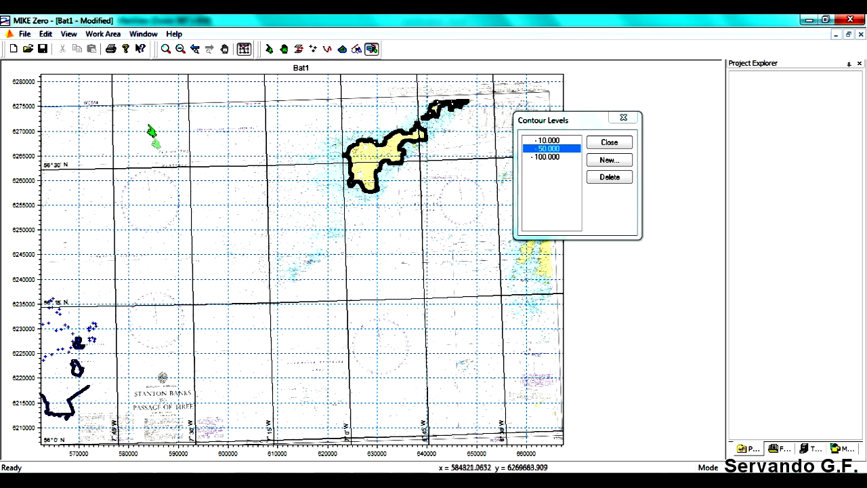
- Examine how the work area is exported as a MIKE 21 XYZ file in the MIKE_VIDEOS folder, without saving
left_click(105, 34)
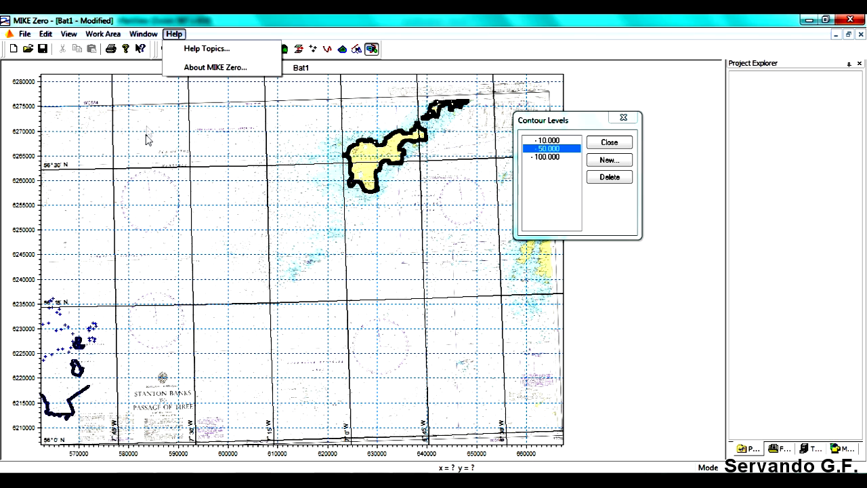
mouse_move(111, 36)
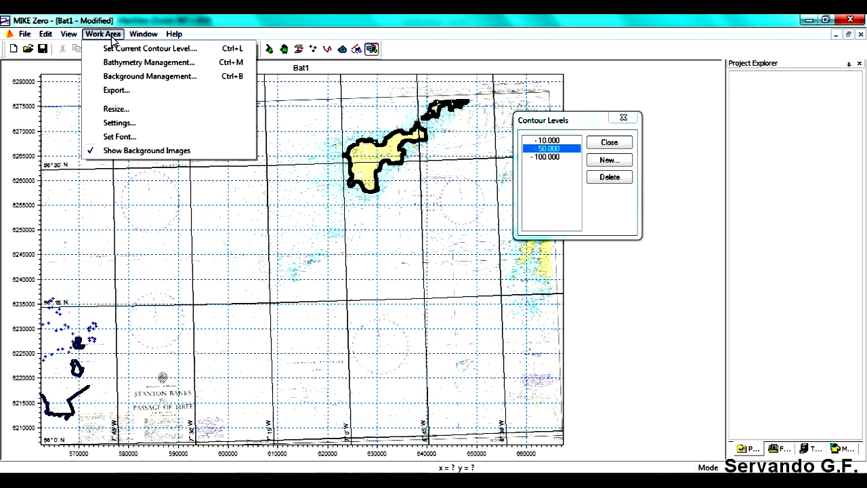
left_click(115, 90)
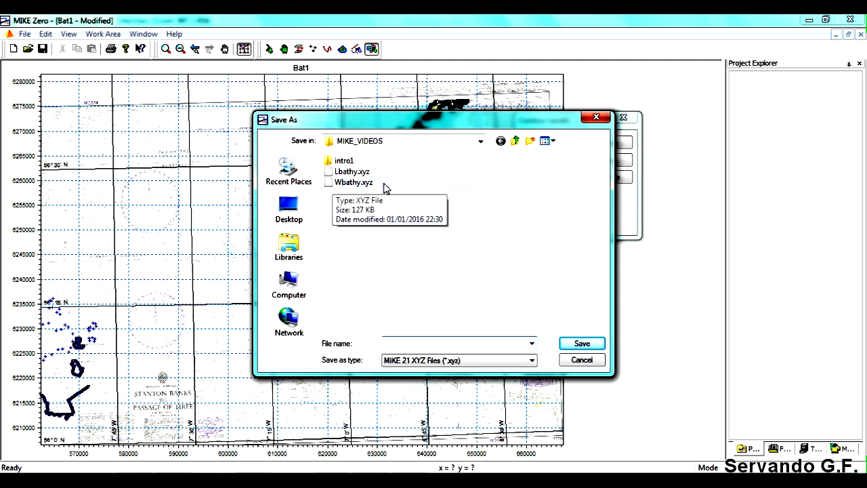
left_click(580, 361)
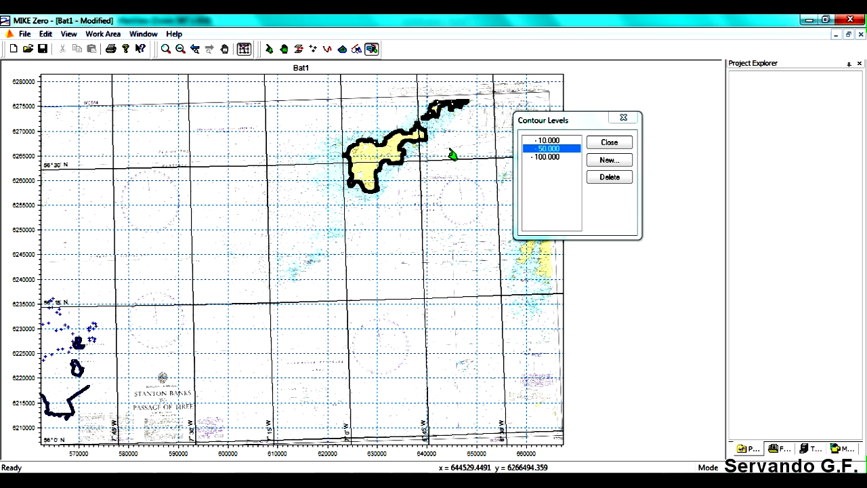
- Switch to the Digitz_bathy document and examine its digitized points west of Tiree and around the island
left_click(848, 36)
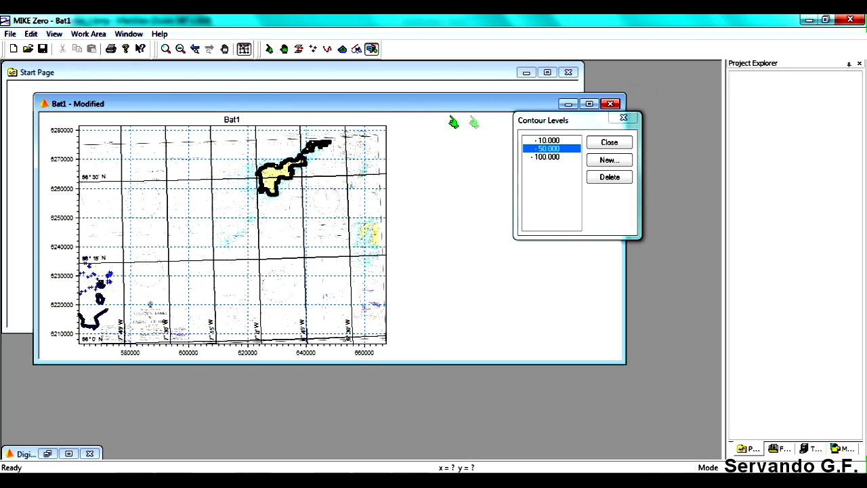
left_click_drag(350, 109, 456, 134)
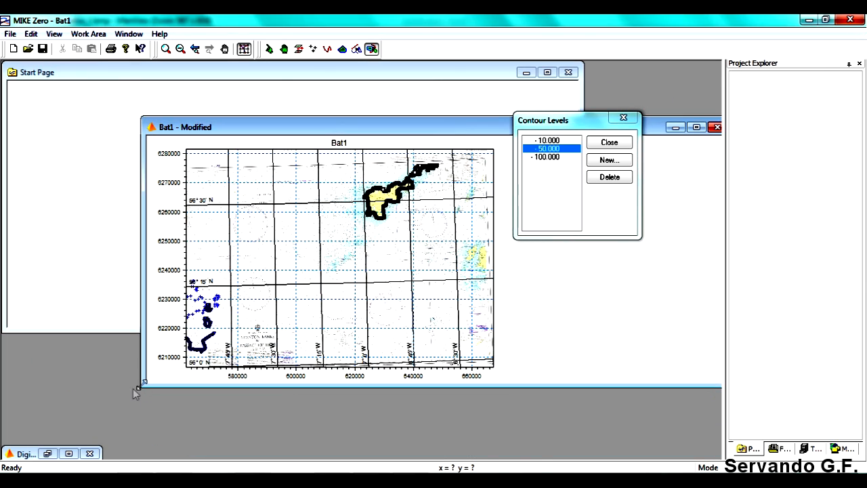
left_click(68, 454)
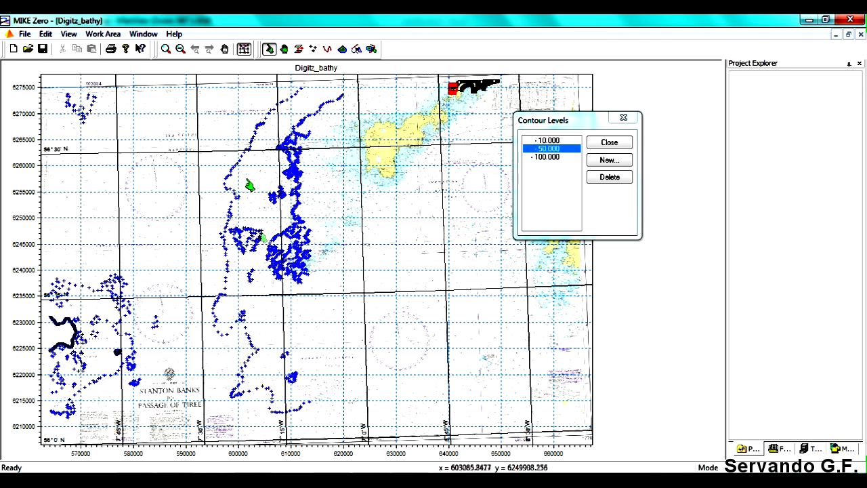
left_click(166, 49)
left_click(255, 209)
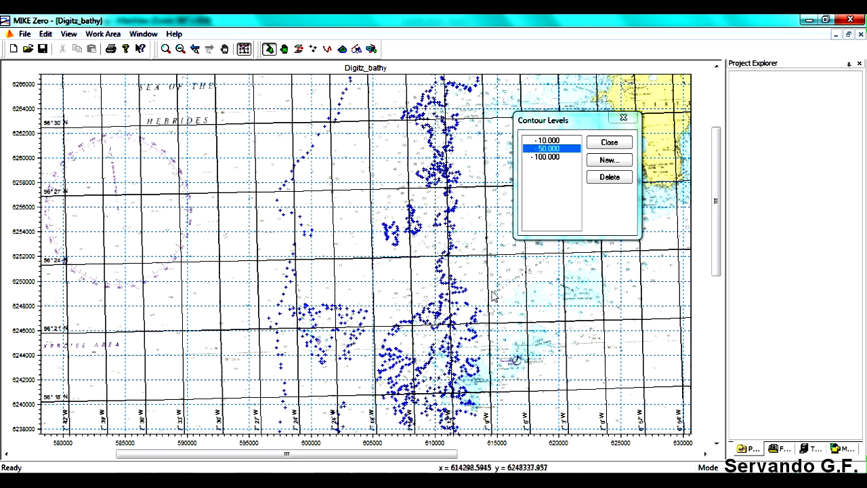
left_click_drag(392, 454, 500, 448)
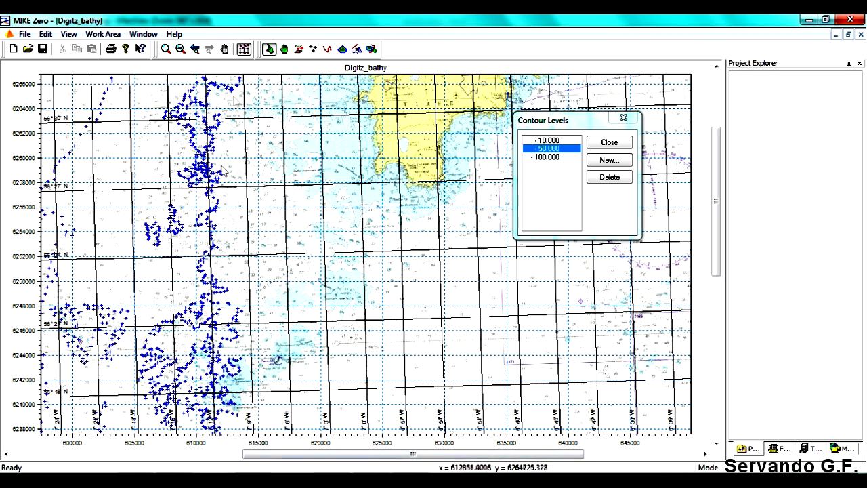
left_click_drag(716, 227, 715, 167)
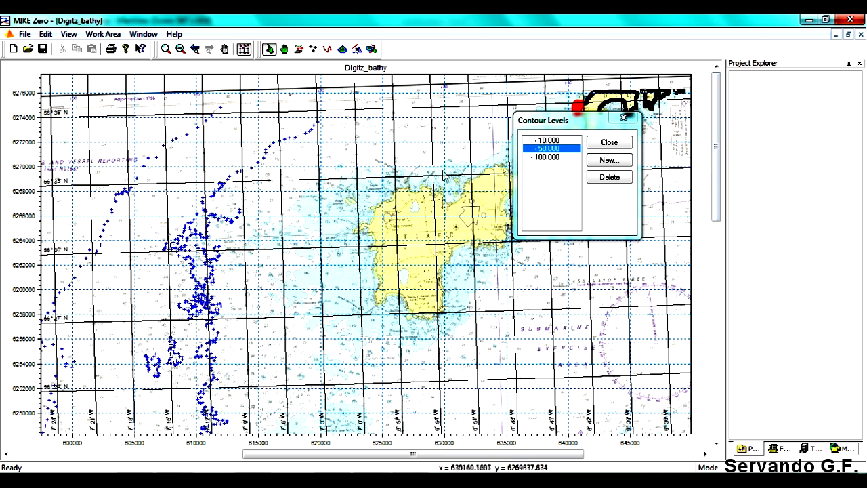